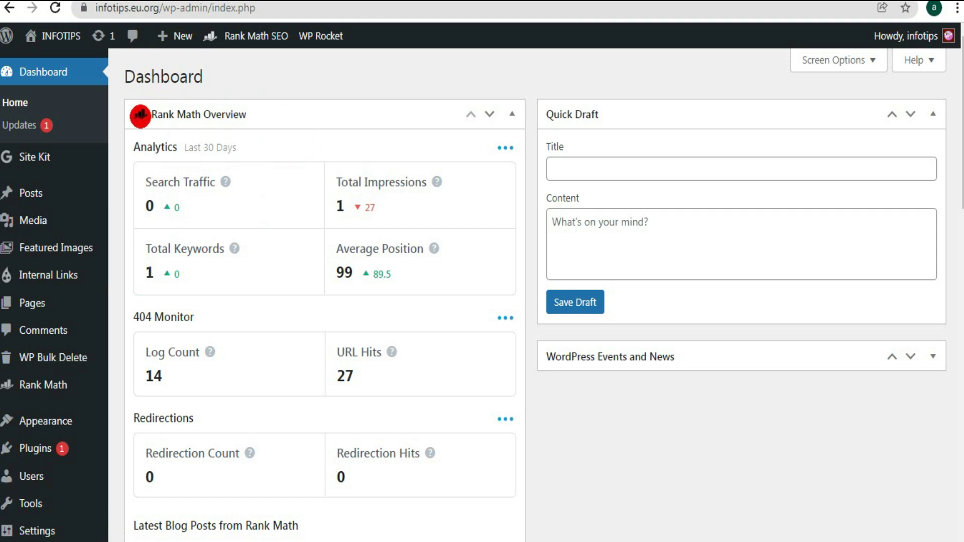
Step: Open the Rank Math dashboard and skim through its list of modules
mouse_move(48, 379)
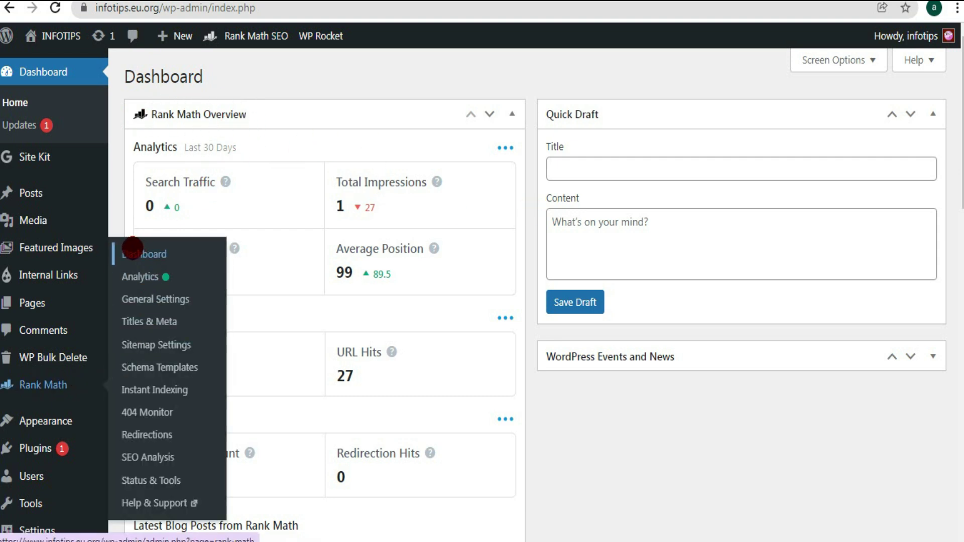
left_click(132, 248)
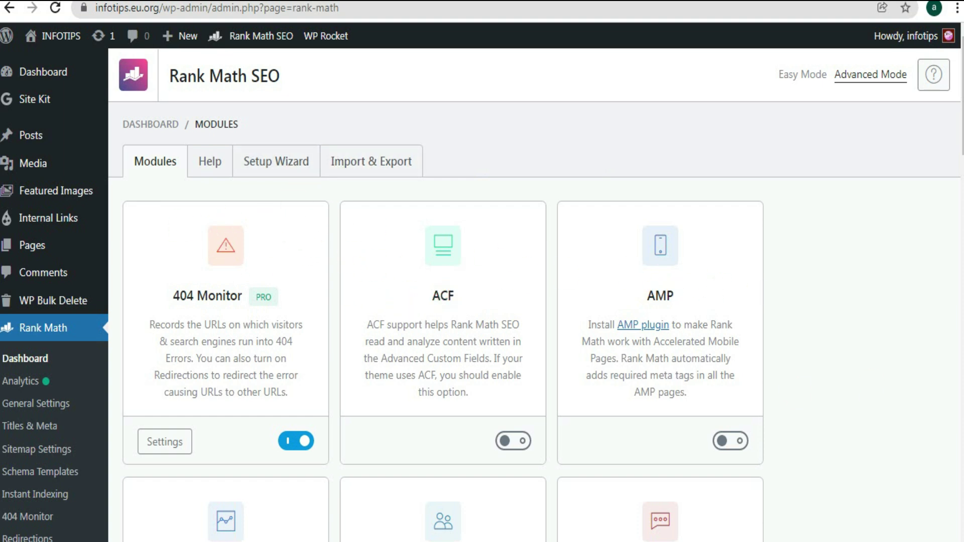
scroll(958, 228, "down", 19)
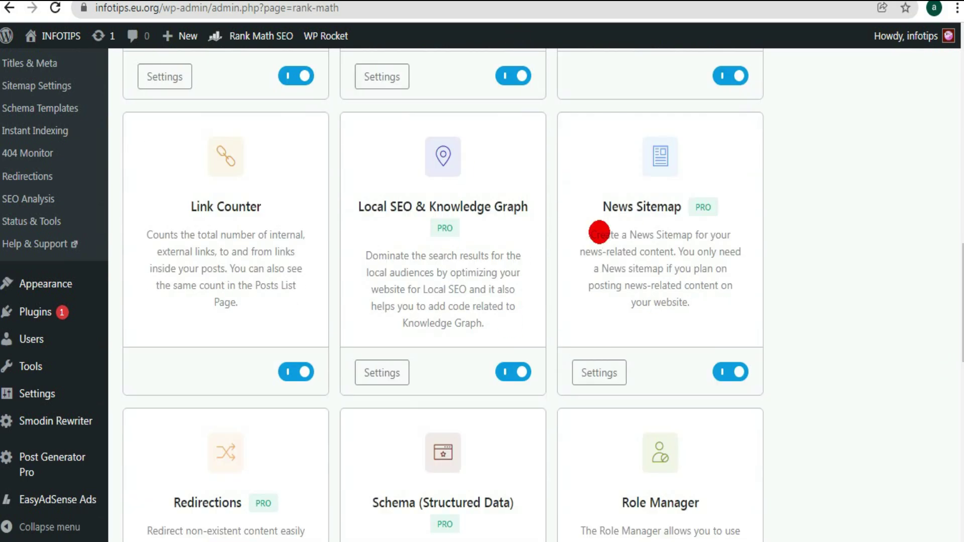
left_click_drag(960, 303, 949, 70)
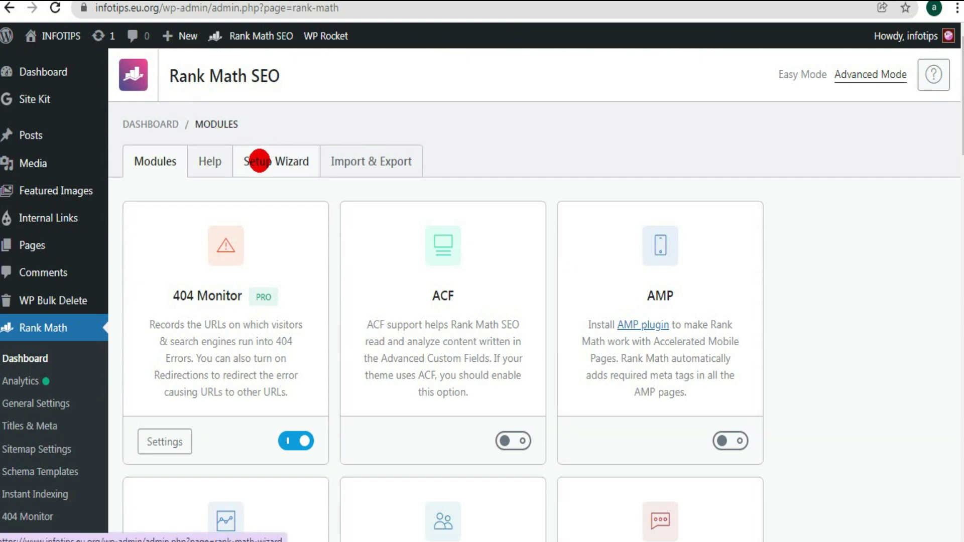
Step: Open the Rank Math Setup Wizard to view its mode choices and return to the modules overview
left_click(257, 160)
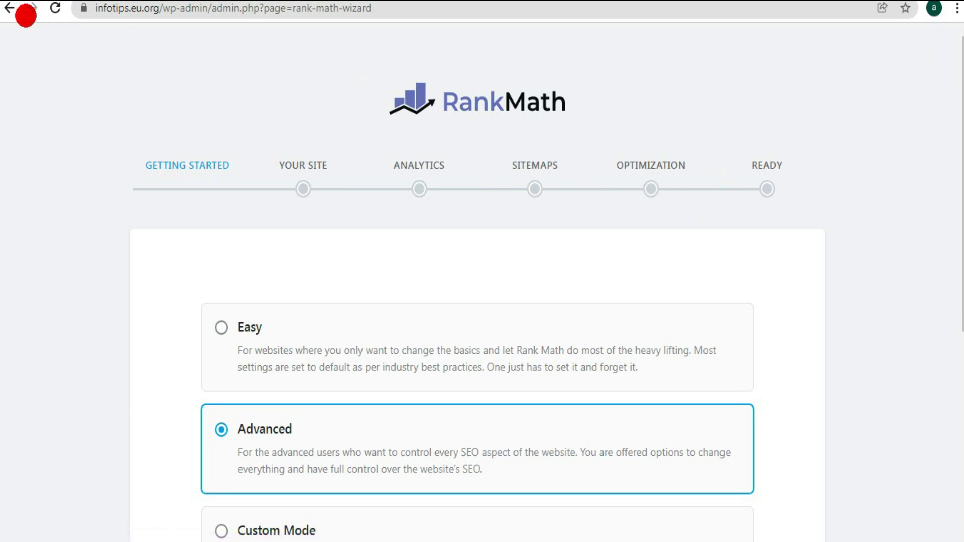
left_click(9, 7)
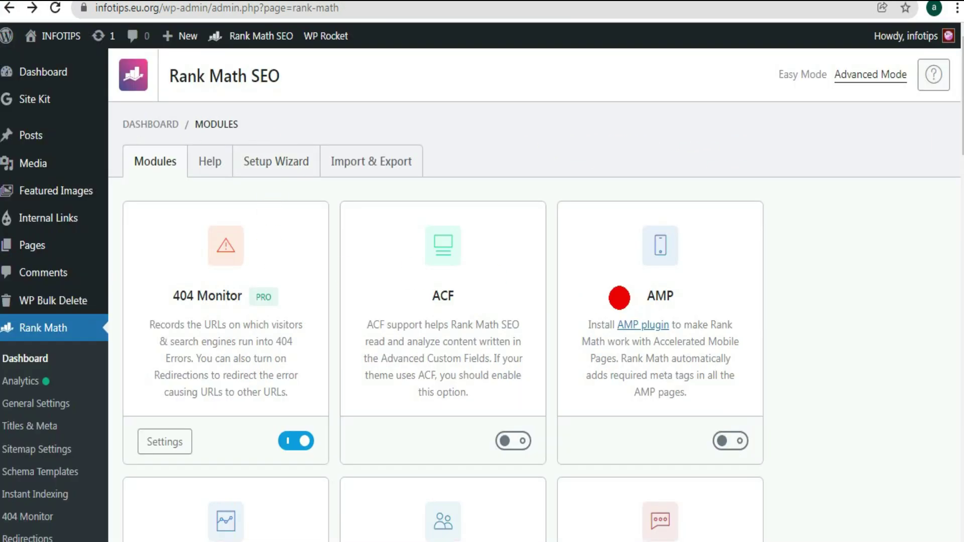
Step: Examine the Rank Math module cards from 404 Monitor to WooCommerce, including their descriptions and enabled states
left_click_drag(961, 143, 946, 105)
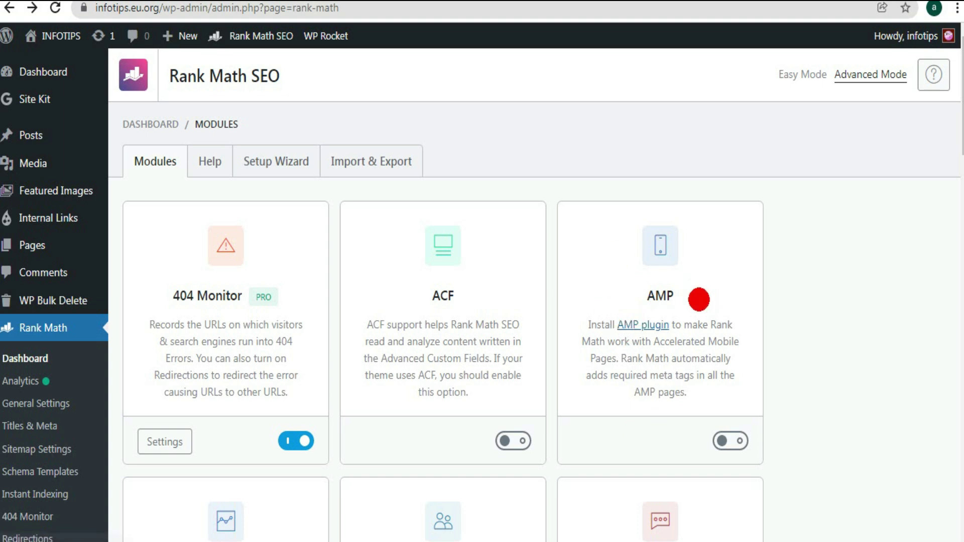
left_click_drag(962, 118, 962, 191)
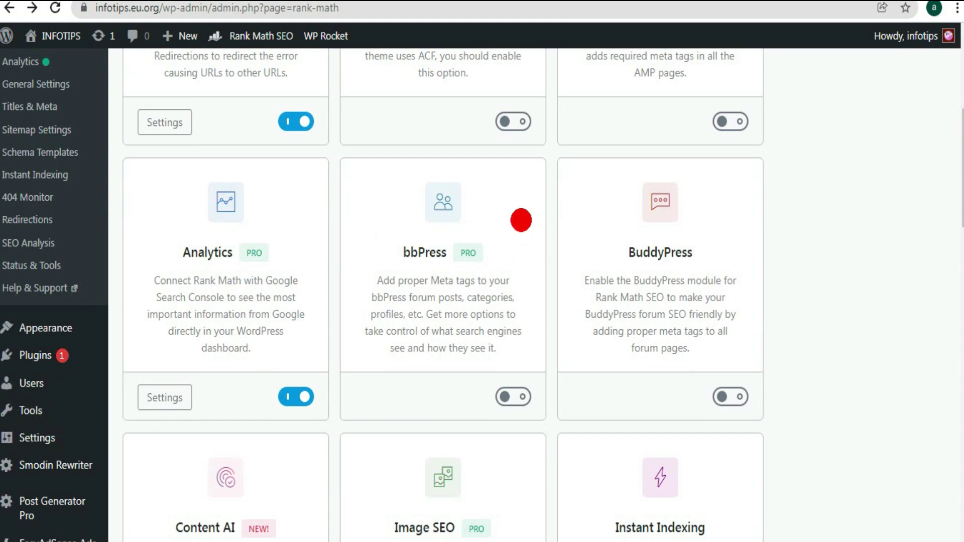
left_click_drag(963, 180, 960, 244)
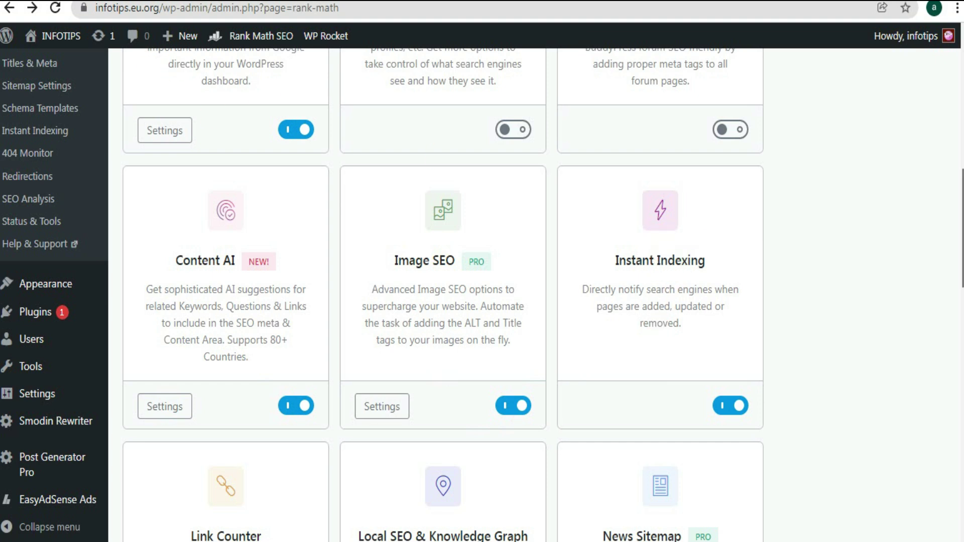
scroll(535, 295, "down", 3)
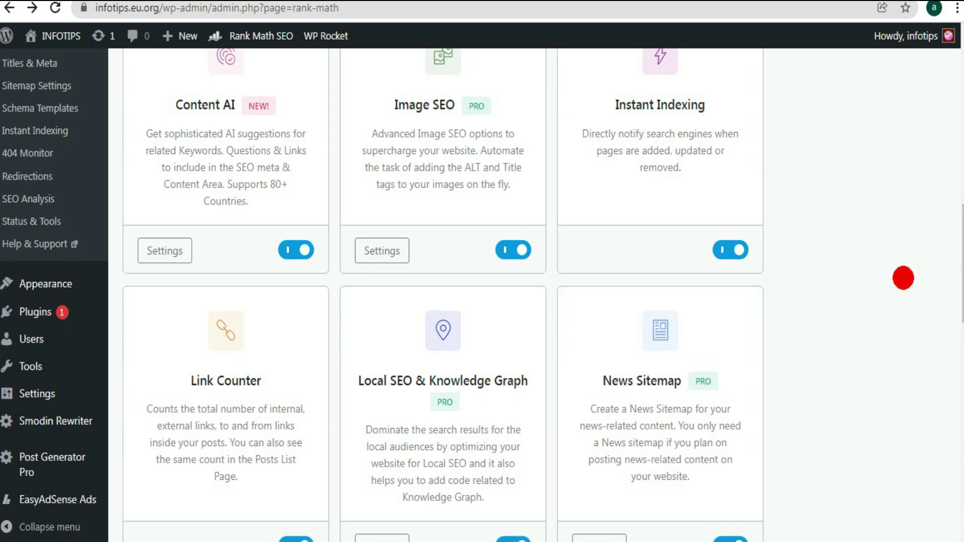
scroll(854, 302, "down", 2)
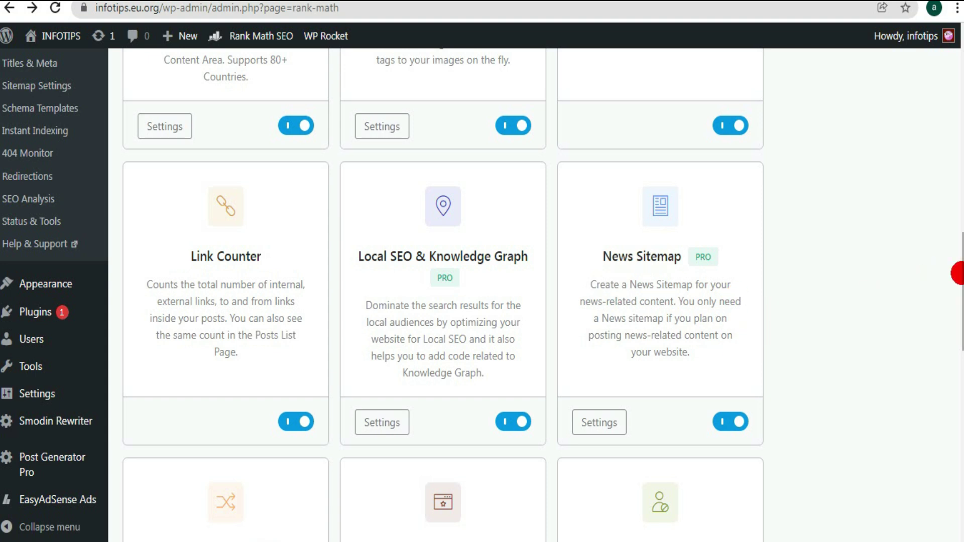
scroll(957, 279, "down", 6)
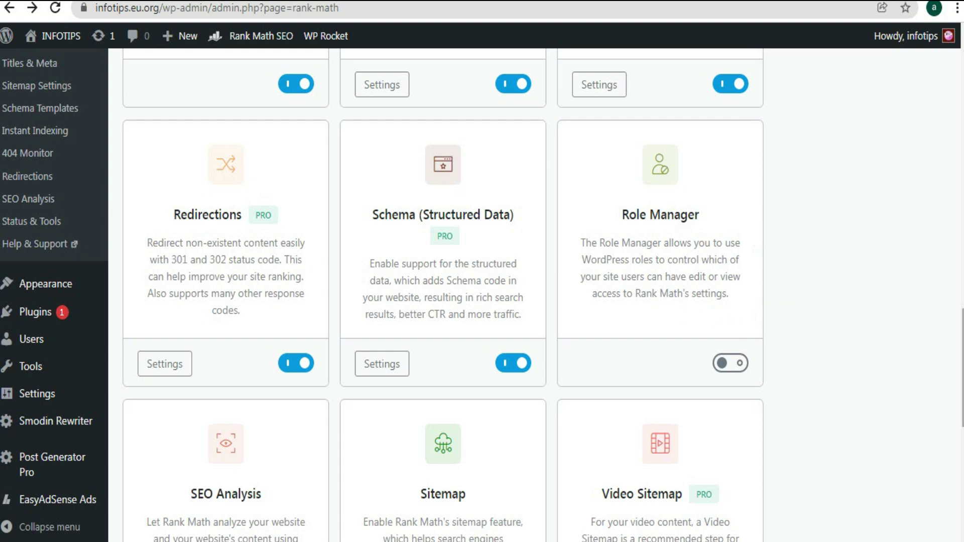
scroll(734, 335, "down", 4)
scroll(542, 296, "down", 1)
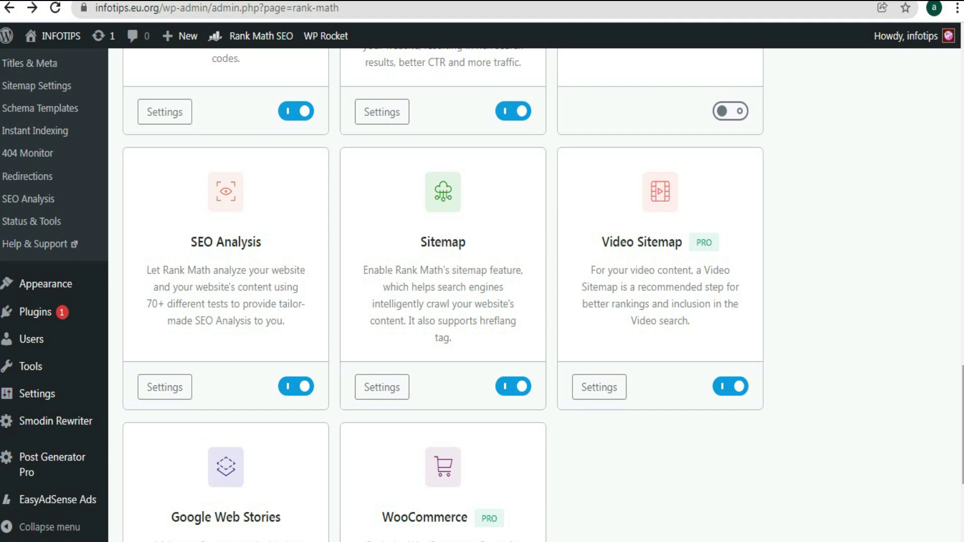
scroll(692, 165, "up", 3)
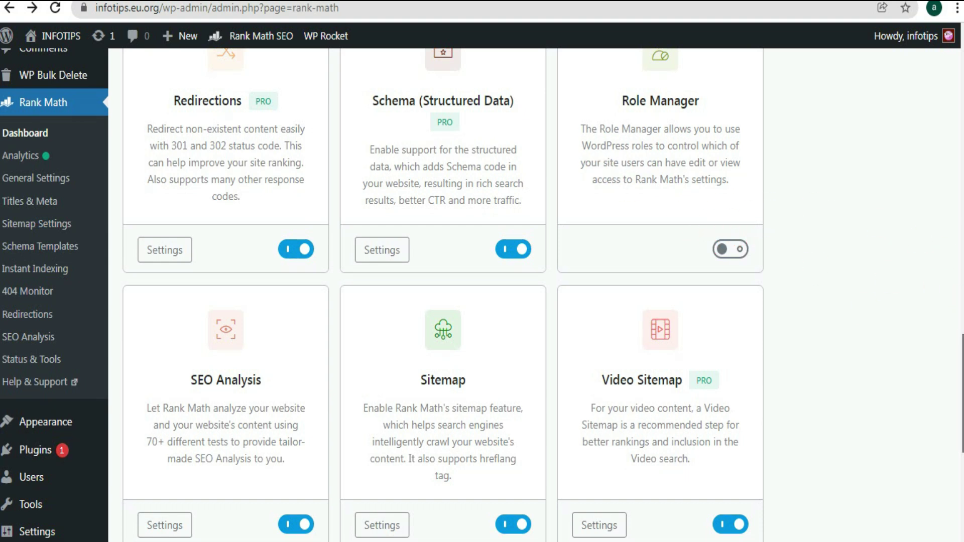
scroll(483, 296, "down", 3)
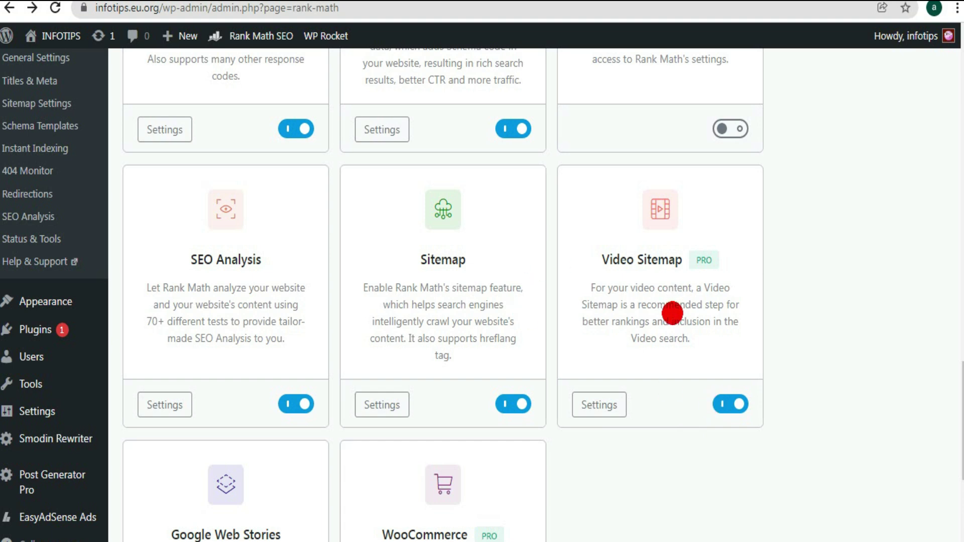
scroll(958, 263, "down", 4)
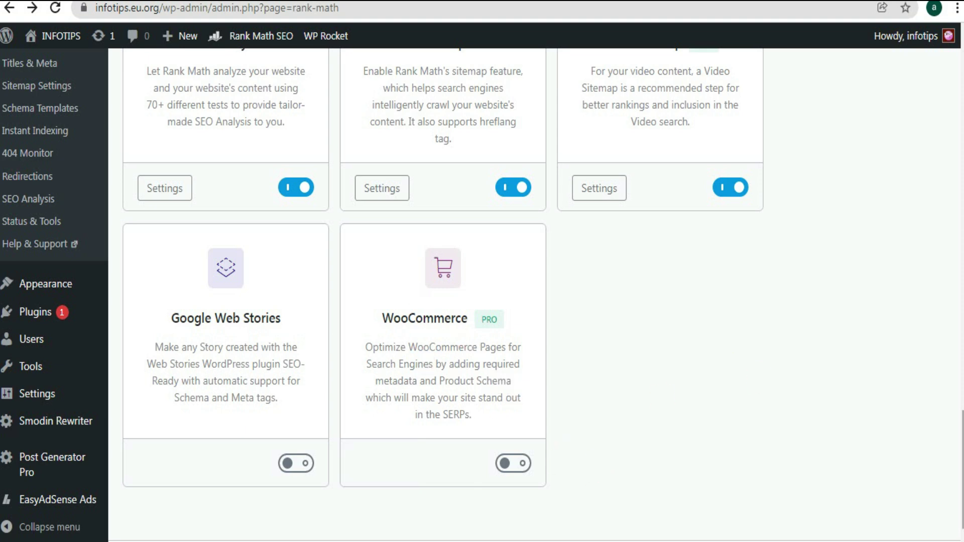
scroll(400, 216, "up", 15)
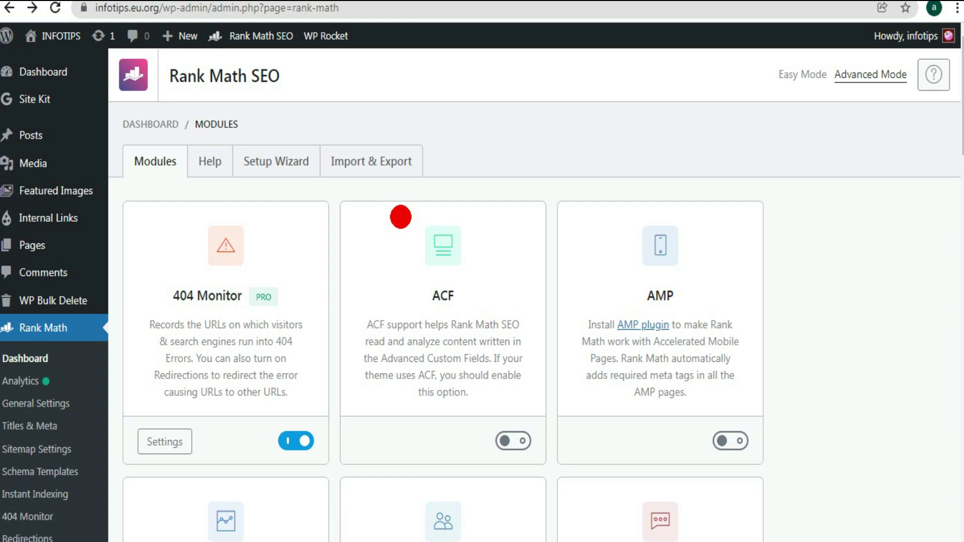
Step: Open the Import & Export page and review its plugin settings, CSV file and other plugins sections
left_click(360, 161)
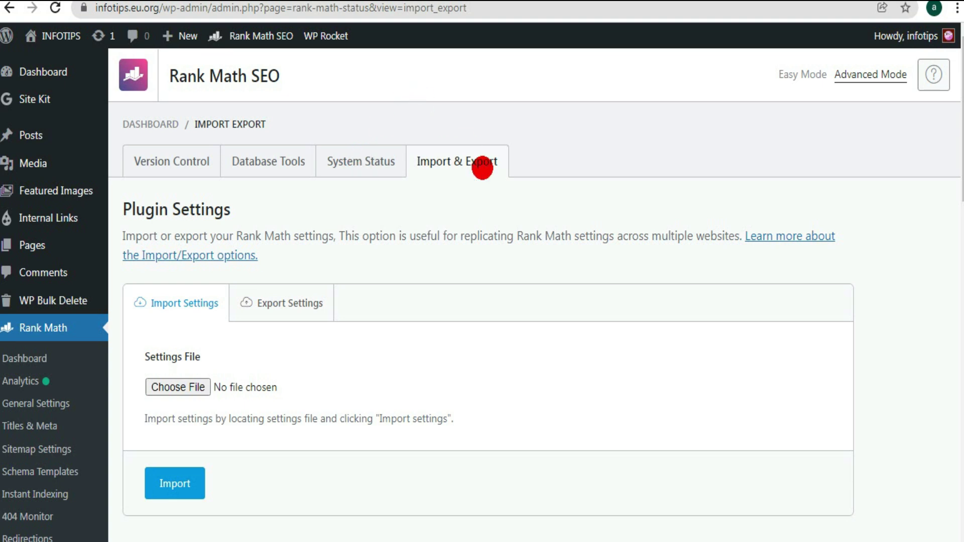
left_click(479, 168)
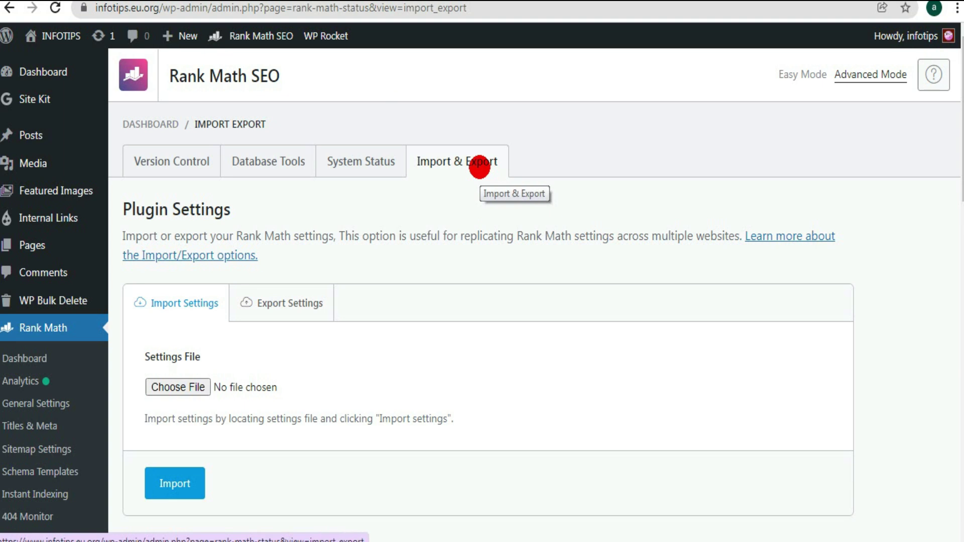
scroll(482, 296, "down", 14)
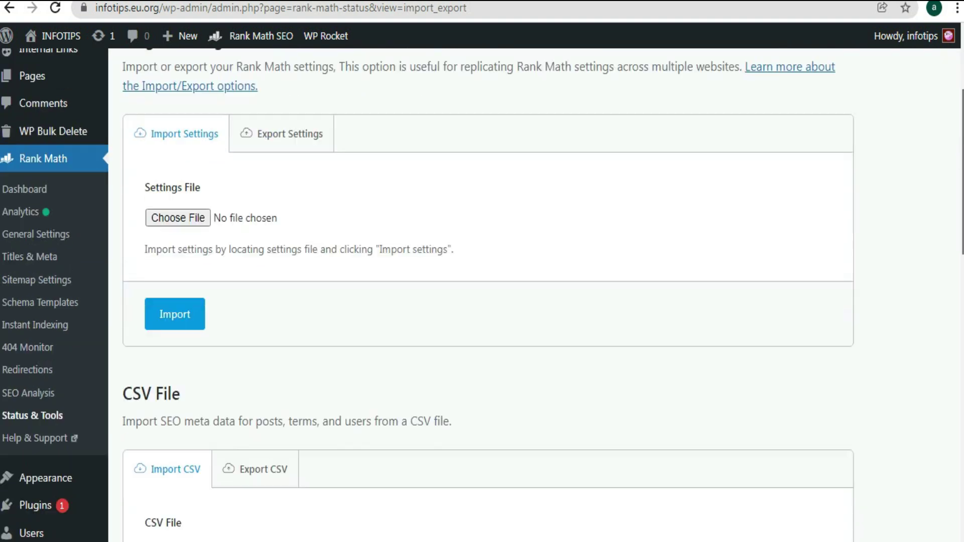
scroll(482, 296, "down", 2)
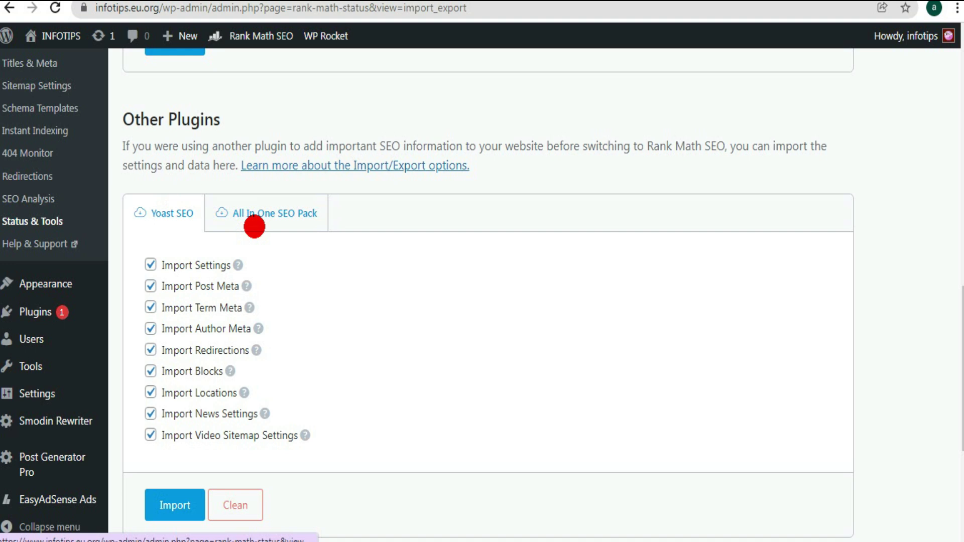
Step: View the import options for All In One SEO Pack and Yoast SEO in the Other Plugins section
left_click(282, 219)
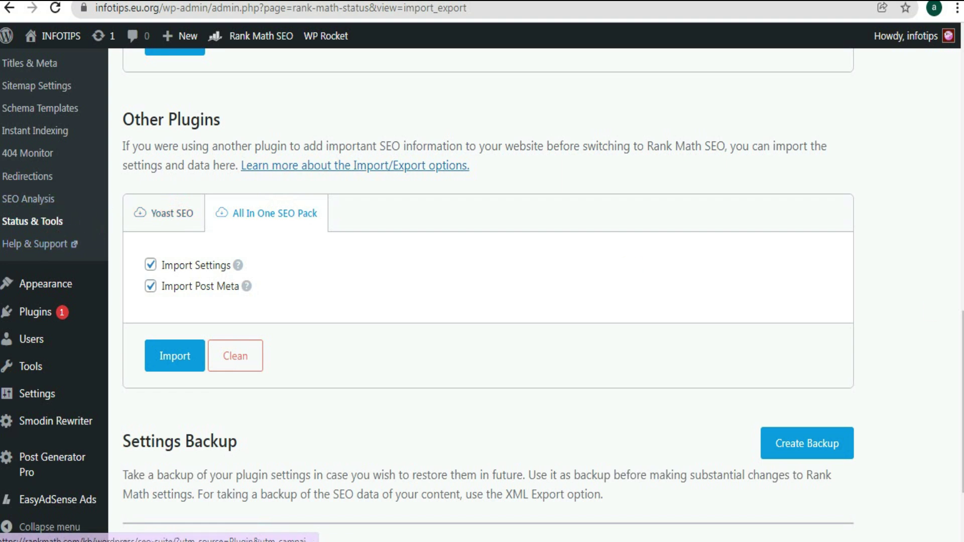
mouse_move(25, 456)
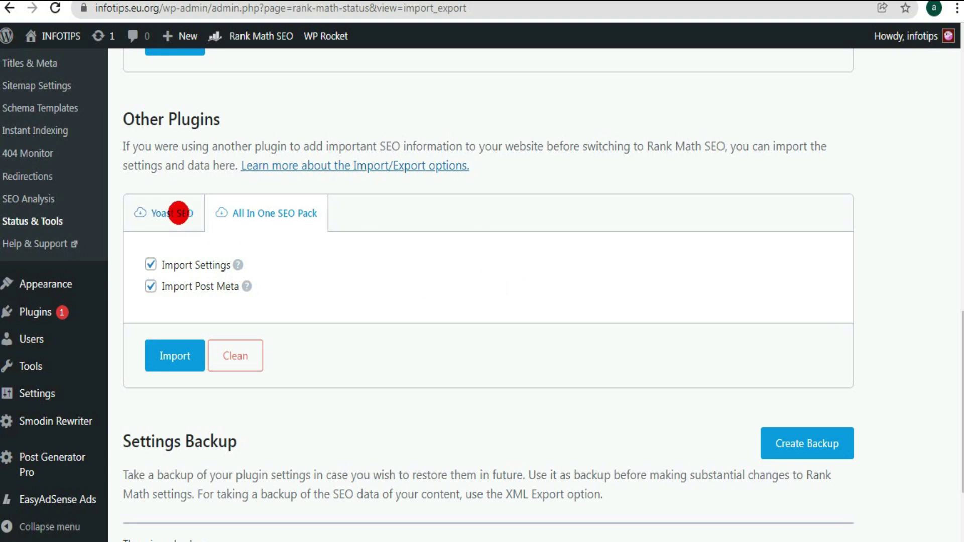
left_click(178, 213)
left_click(189, 507)
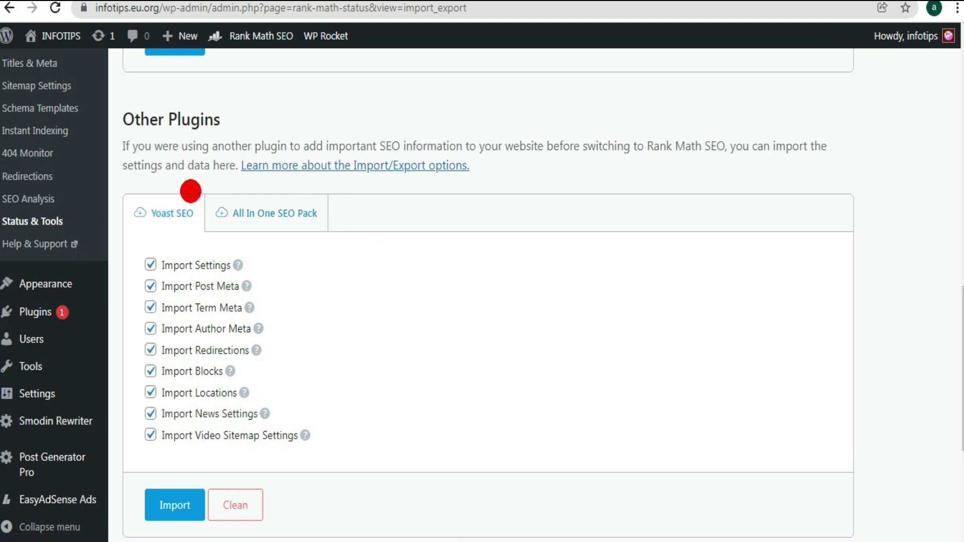
scroll(953, 151, "up", 10)
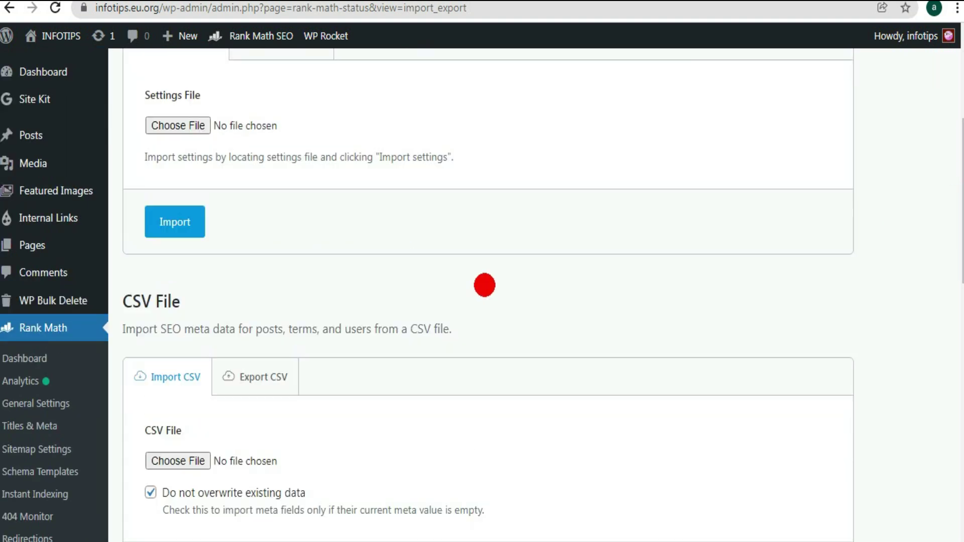
scroll(165, 216, "up", 5)
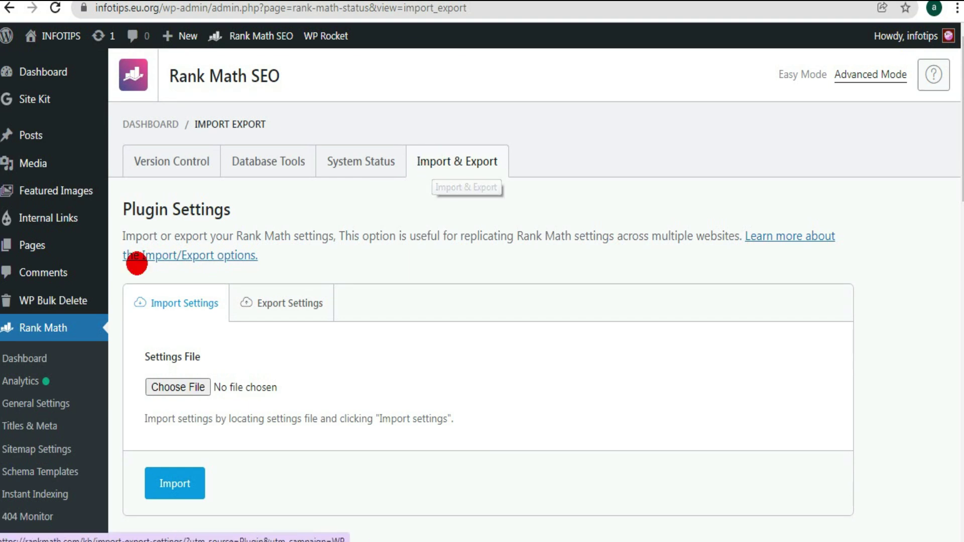
Step: Open Rank Math Analytics and view the Site Analytics, SEO Performance, Keywords and Rank Tracker reports
left_click(30, 358)
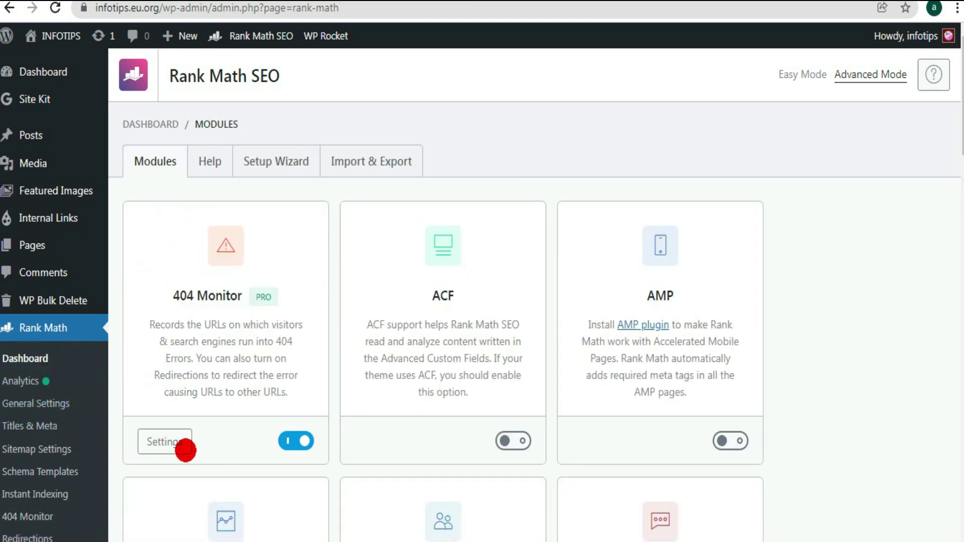
left_click(19, 394)
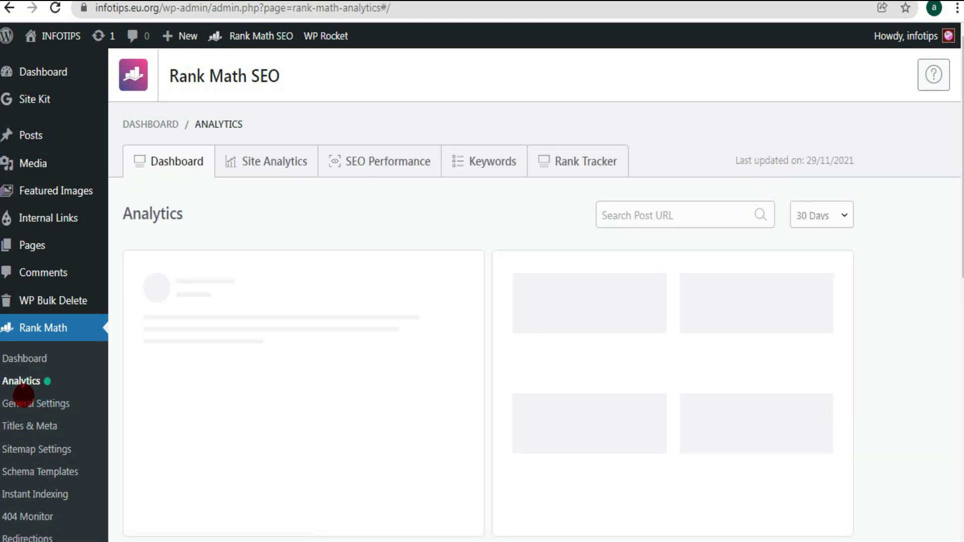
mouse_move(960, 223)
left_mouse_down()
mouse_move(953, 506)
mouse_move(961, 238)
left_mouse_up()
left_click(268, 174)
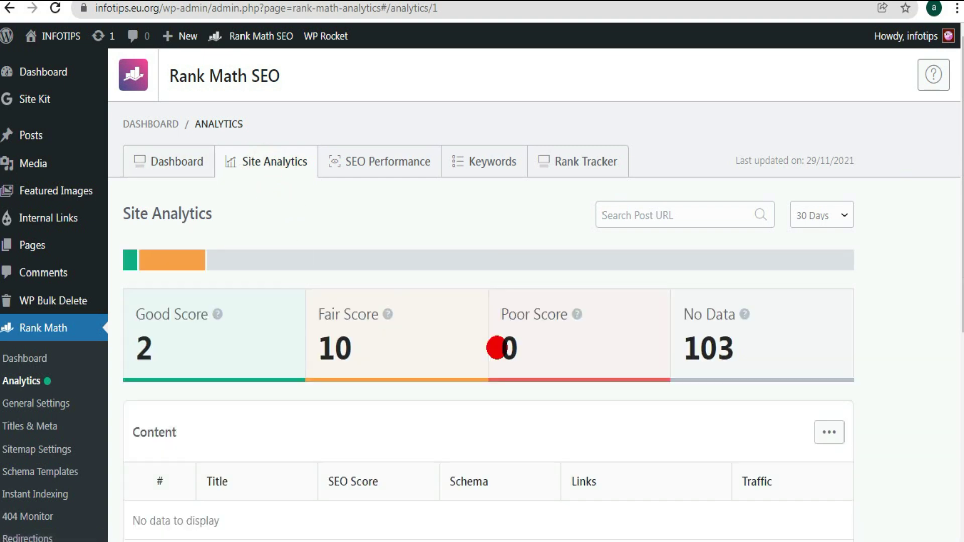
left_click_drag(960, 178, 540, 198)
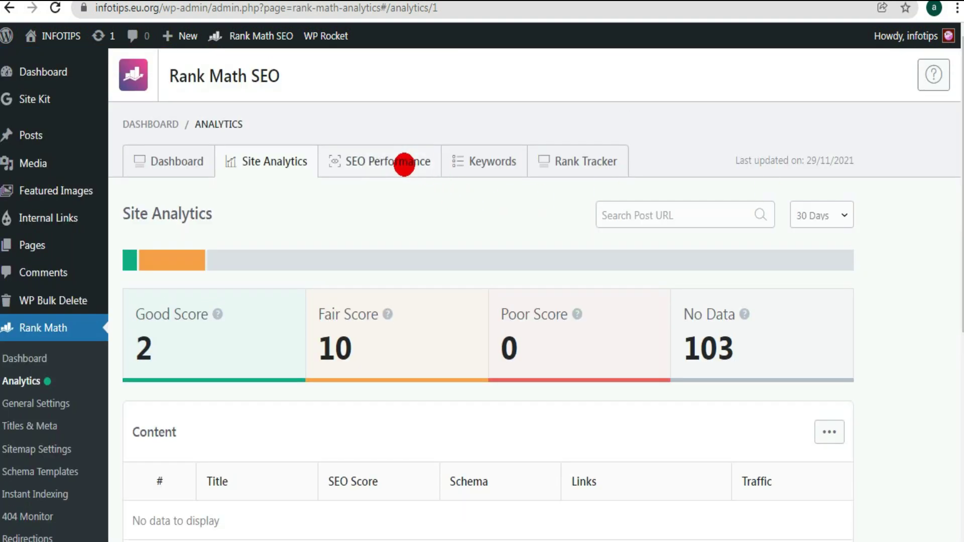
left_click(404, 163)
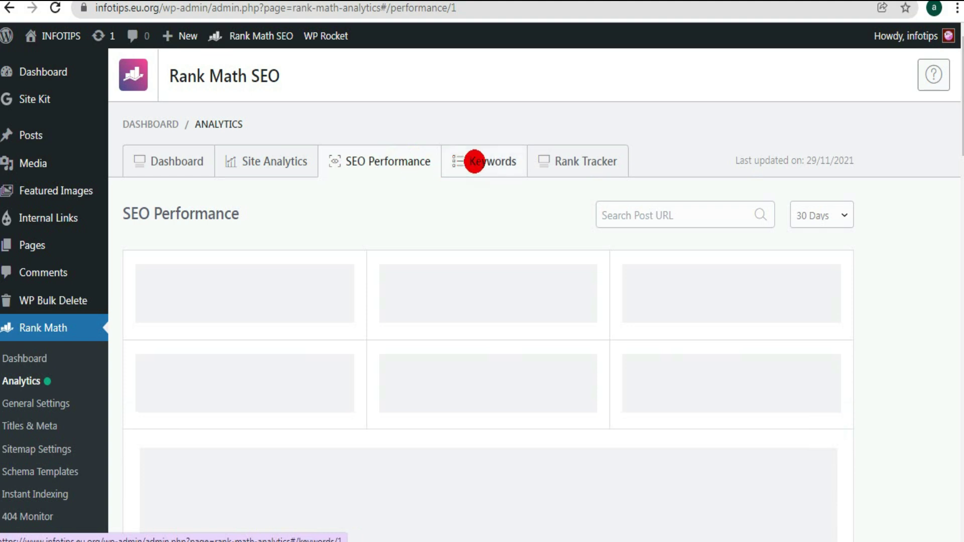
left_click(474, 162)
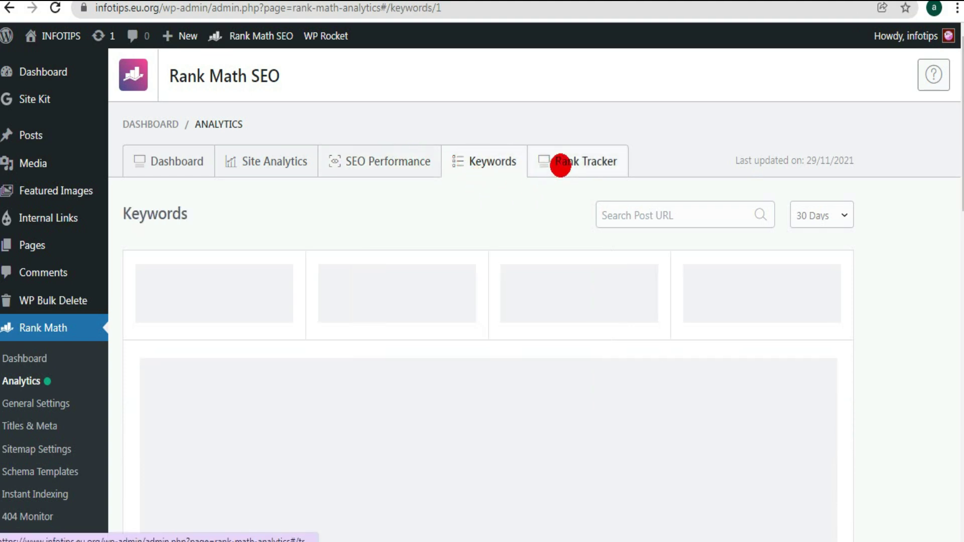
left_click(561, 165)
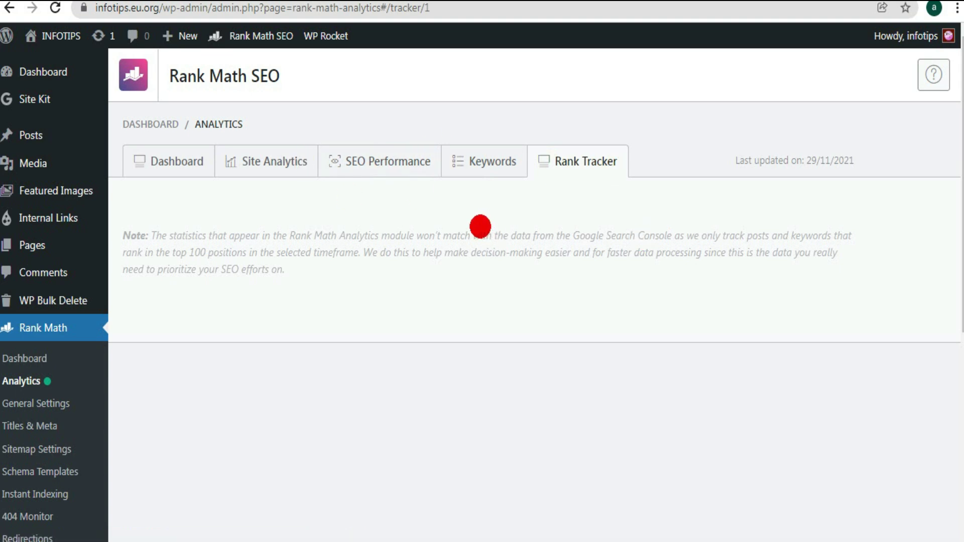
Step: Open Rank Math's General Settings and review the Links options
left_click(35, 404)
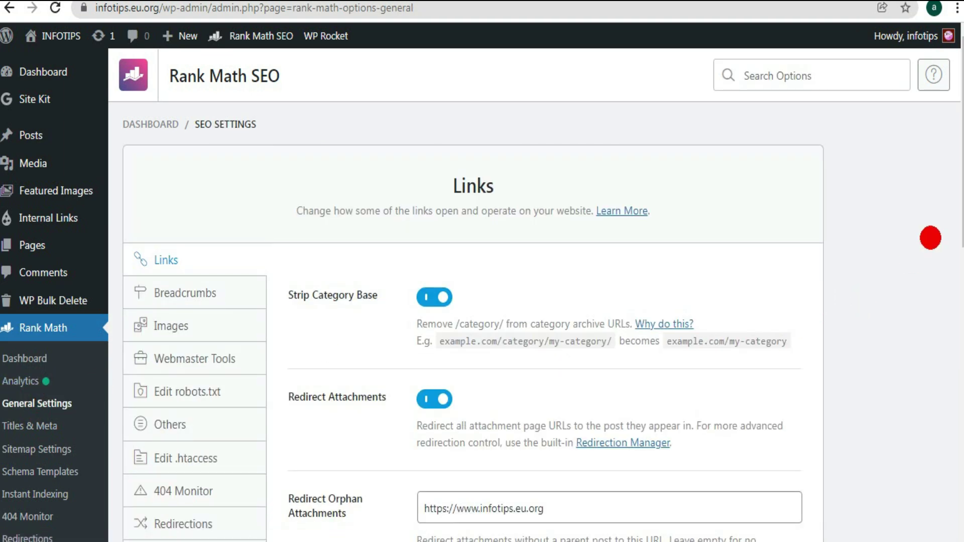
scroll(930, 237, "down", 2)
scroll(412, 295, "down", 1)
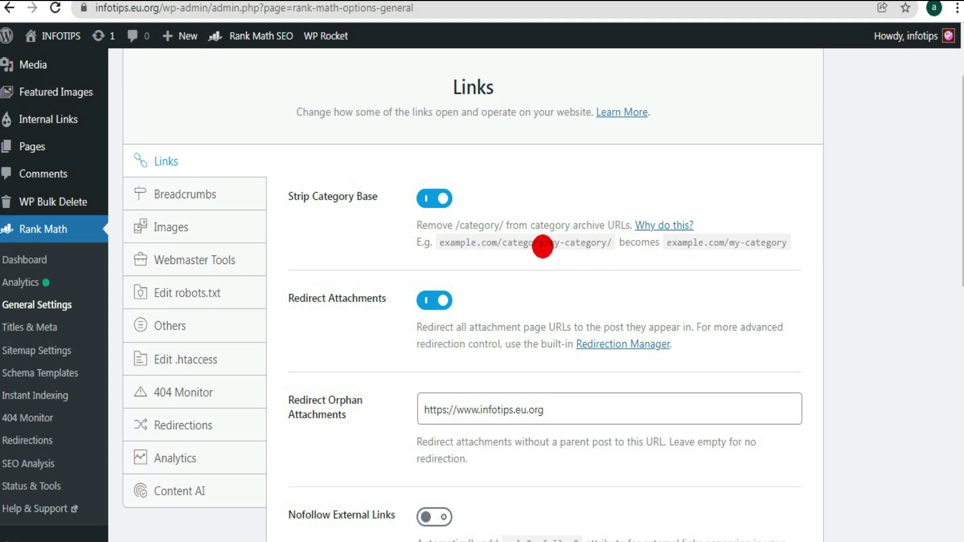
Step: Switch Strip Category Base off and back on, highlighting the example category URLs with and without the category base
left_click_drag(441, 243, 609, 246)
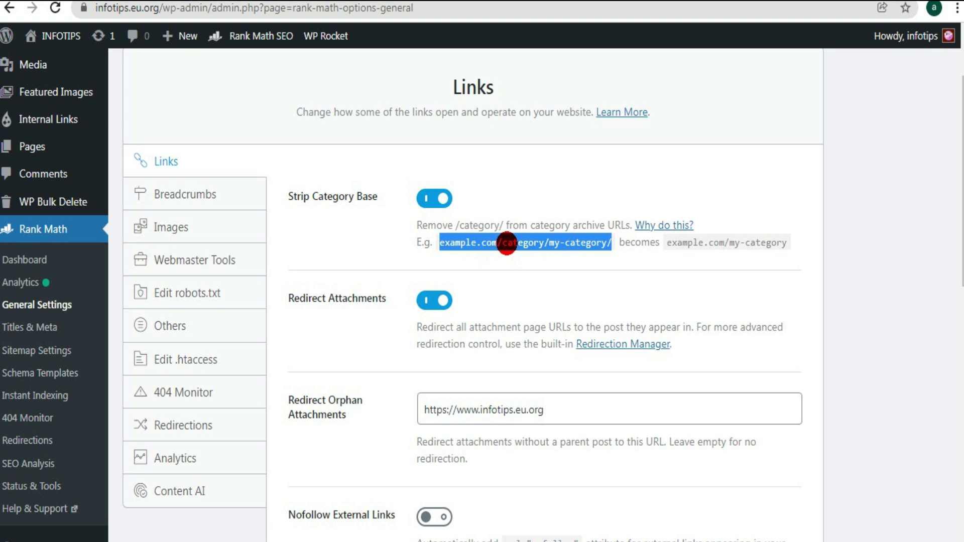
left_click(425, 198)
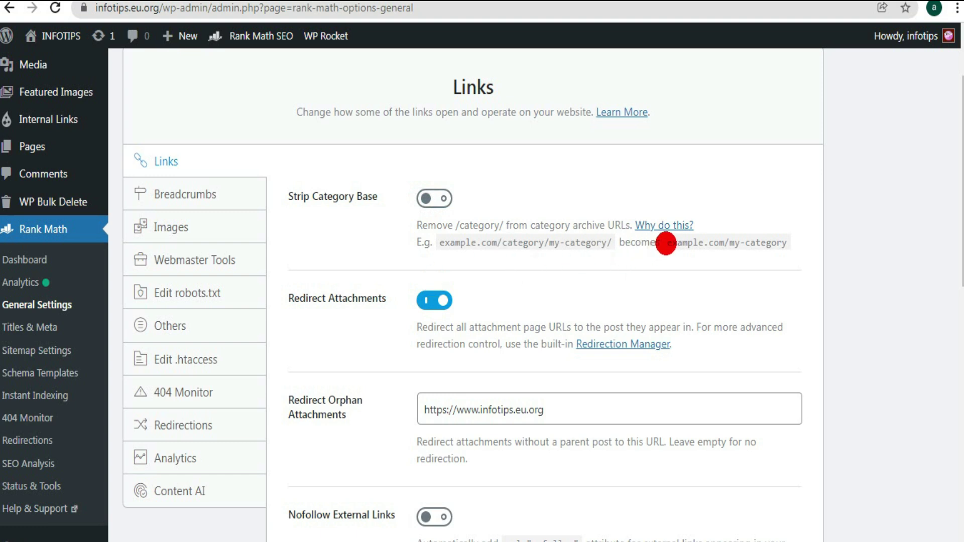
left_click_drag(667, 244, 786, 244)
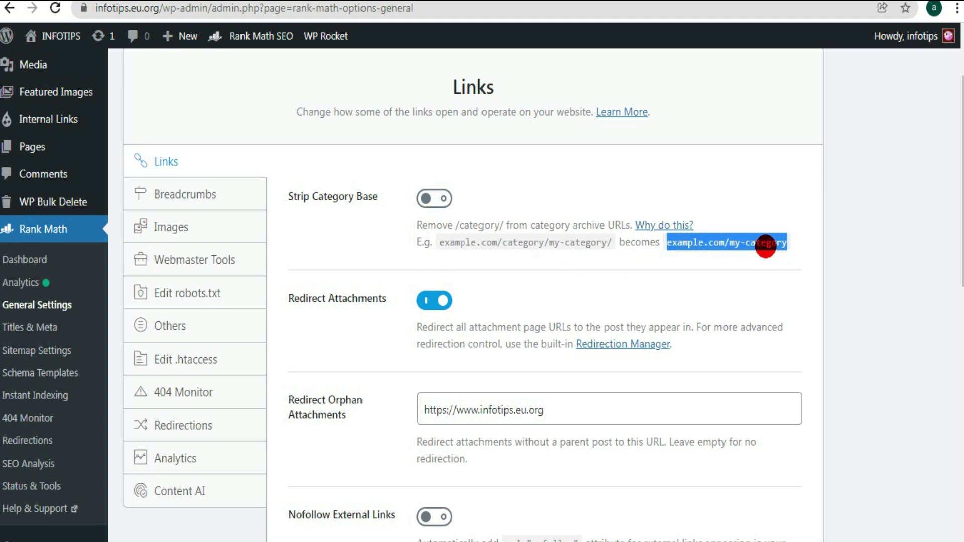
left_click(437, 198)
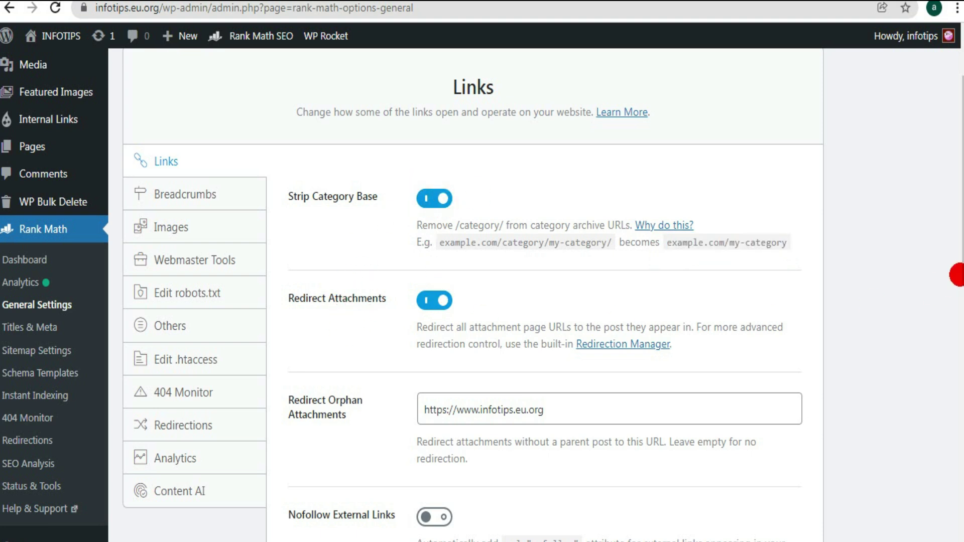
Step: Review the remaining Links options, including nofollow links, opening external links in a new tab and the affiliate link prefix
scroll(846, 250, "down", 5)
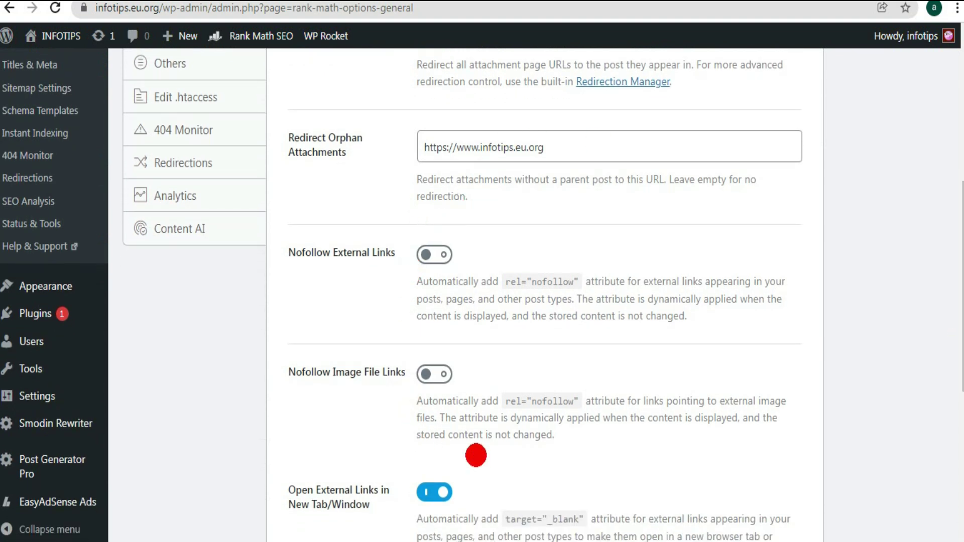
scroll(469, 394, "down", 4)
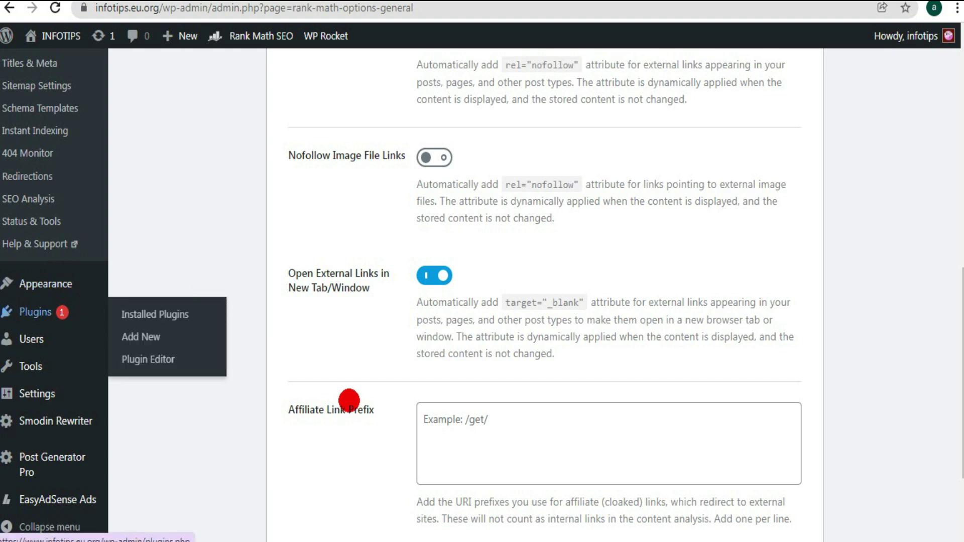
left_click_drag(960, 301, 960, 358)
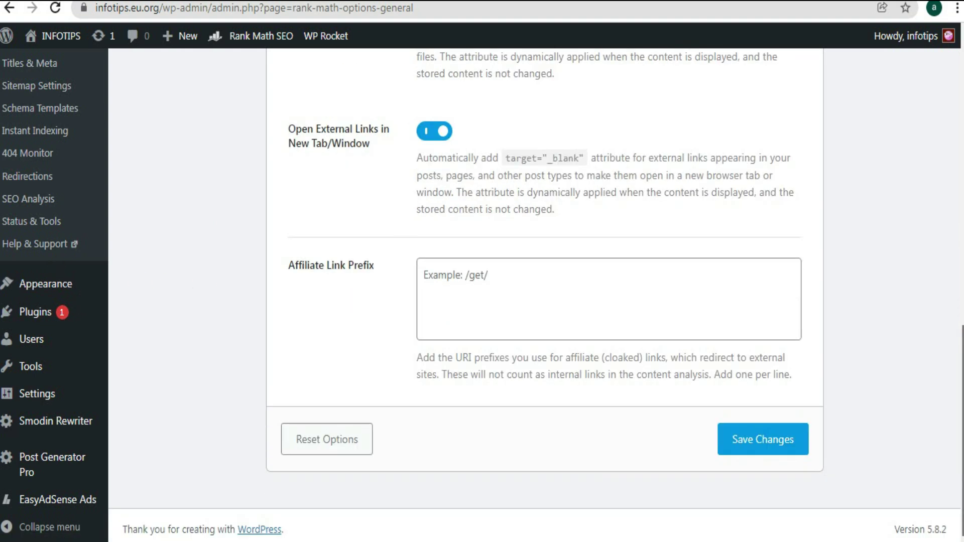
left_click_drag(960, 442, 949, 209)
Step: Open the Breadcrumbs settings and review them from the separator character and homepage label through the Hide Taxonomy Name option
left_click(180, 156)
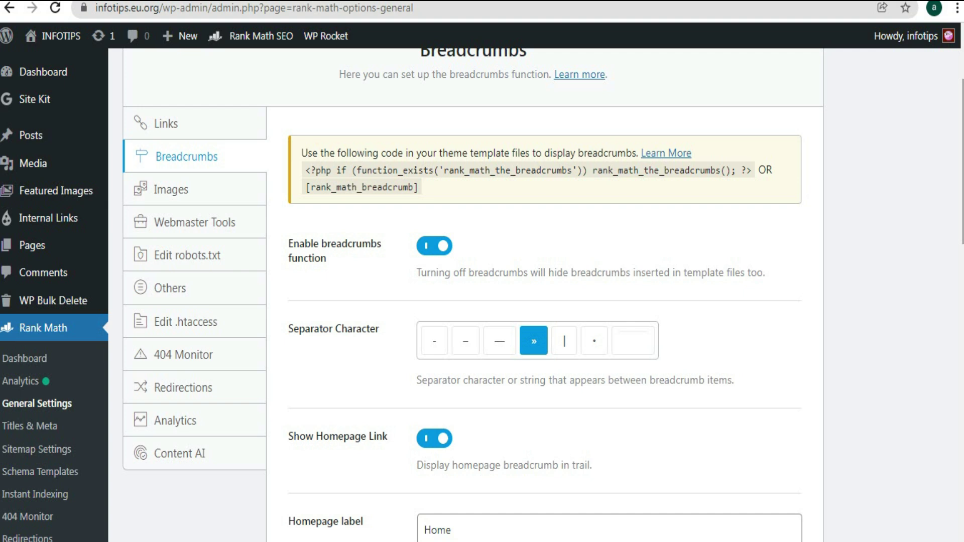
scroll(503, 302, "down", 6)
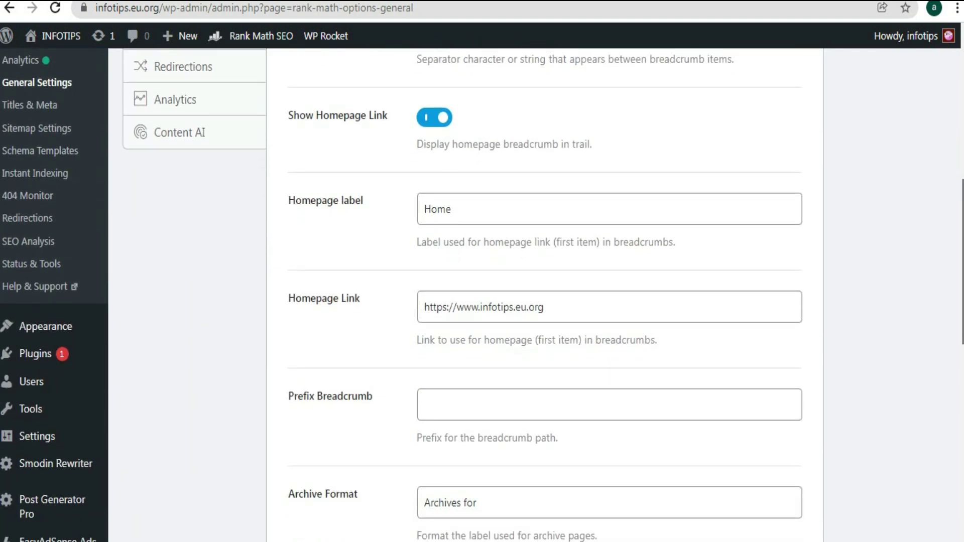
scroll(502, 301, "down", 10)
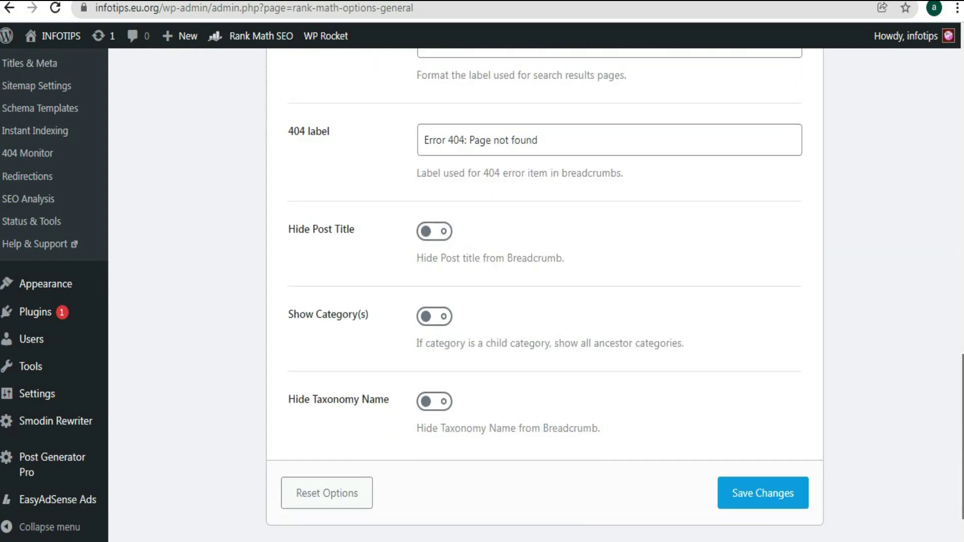
left_click_drag(960, 401, 934, 129)
scroll(934, 130, "up", 1)
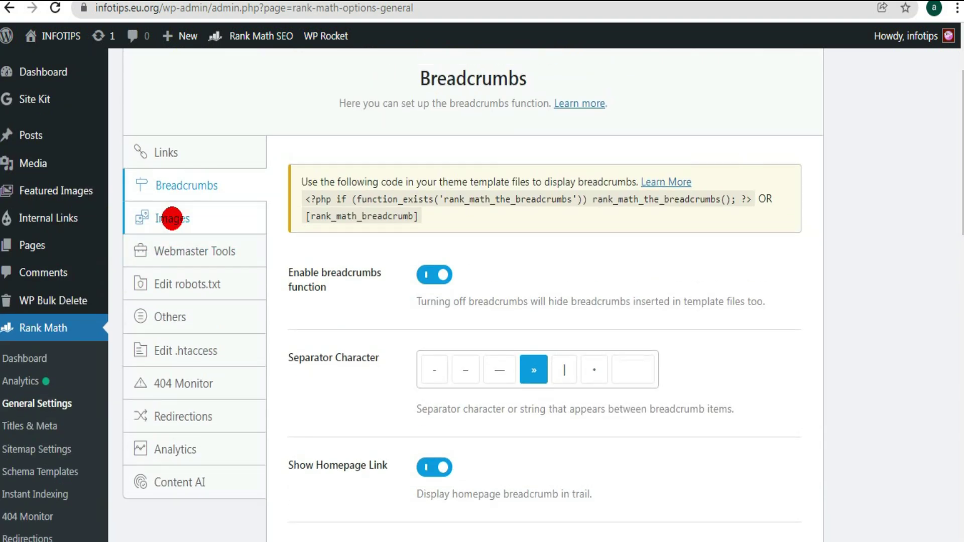
Step: Open the Images settings and review the missing attribute, format, casing, avatar ALT and replacement options
left_click(172, 218)
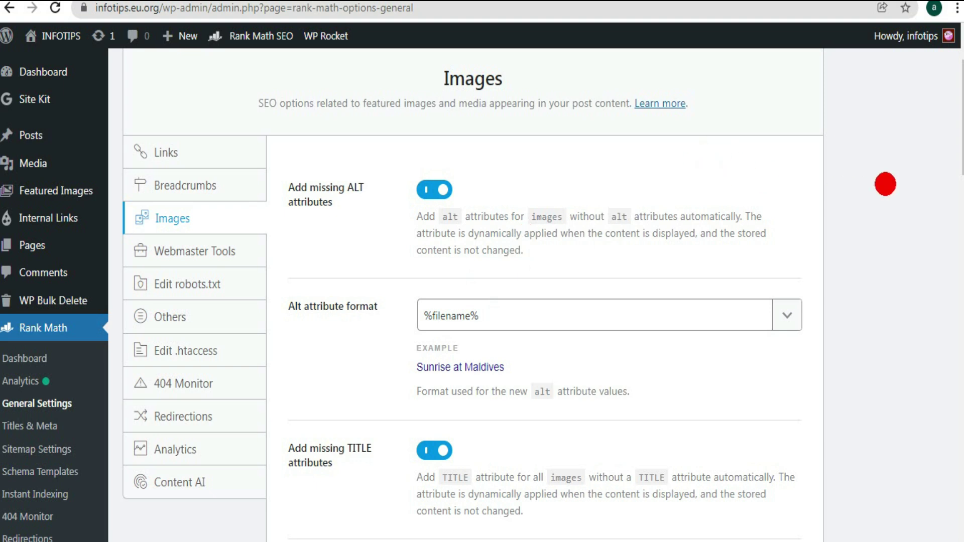
scroll(886, 181, "down", 4)
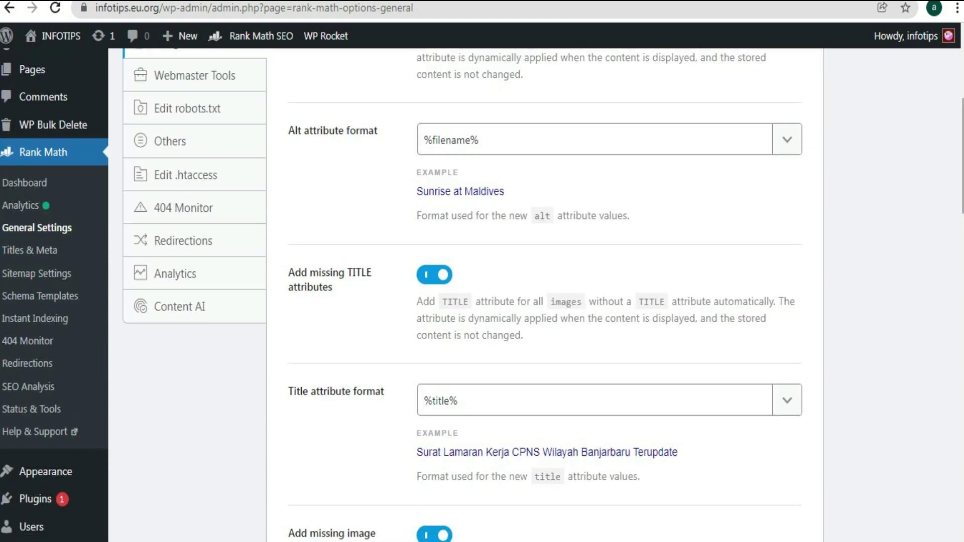
scroll(797, 264, "down", 10)
scroll(545, 296, "down", 10)
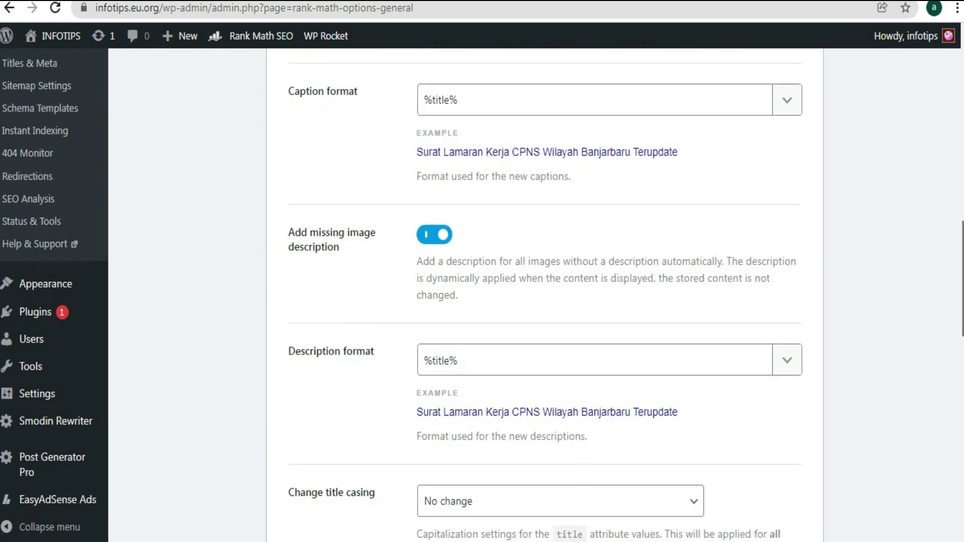
scroll(546, 295, "down", 8)
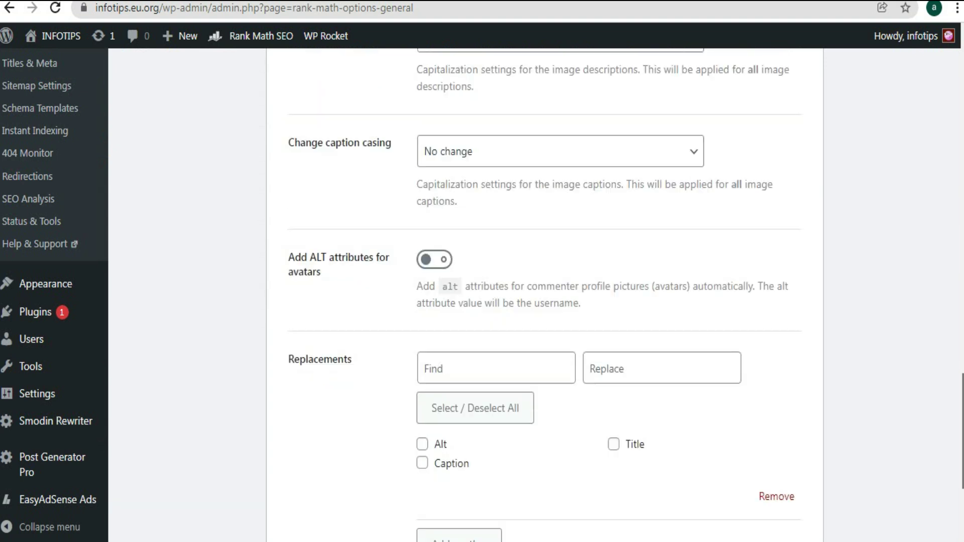
scroll(545, 296, "up", 4)
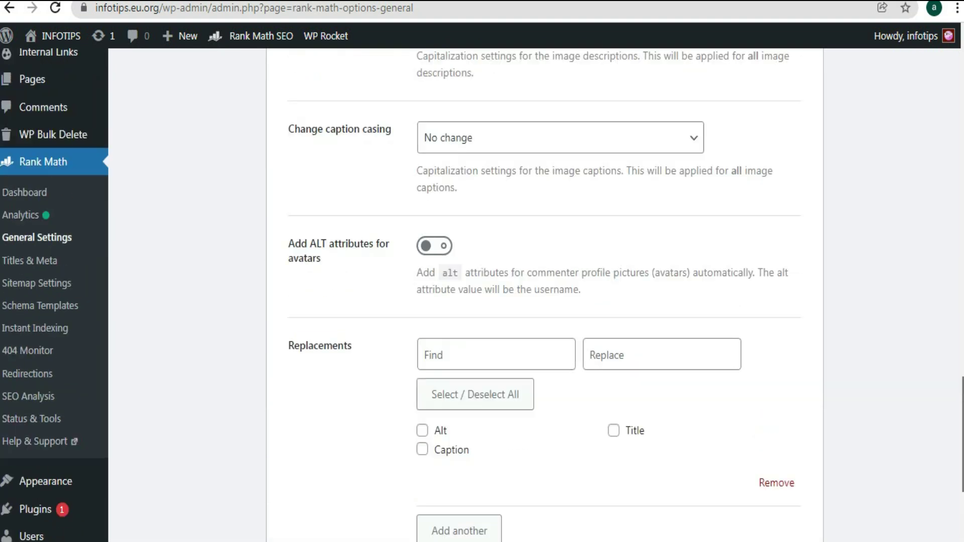
scroll(960, 426, "up", 20)
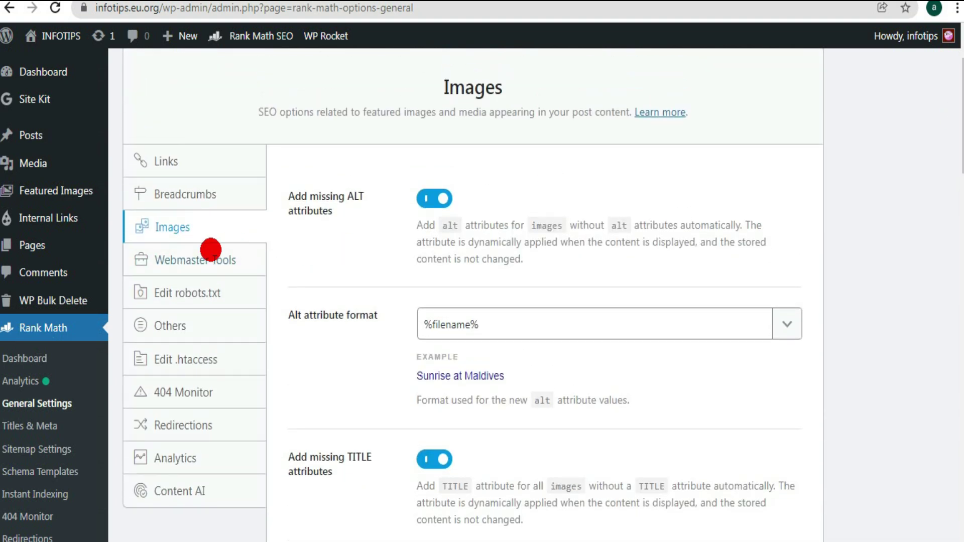
Step: View the Webmaster Tools verification settings and the contents of the robots.txt editor
left_click(187, 260)
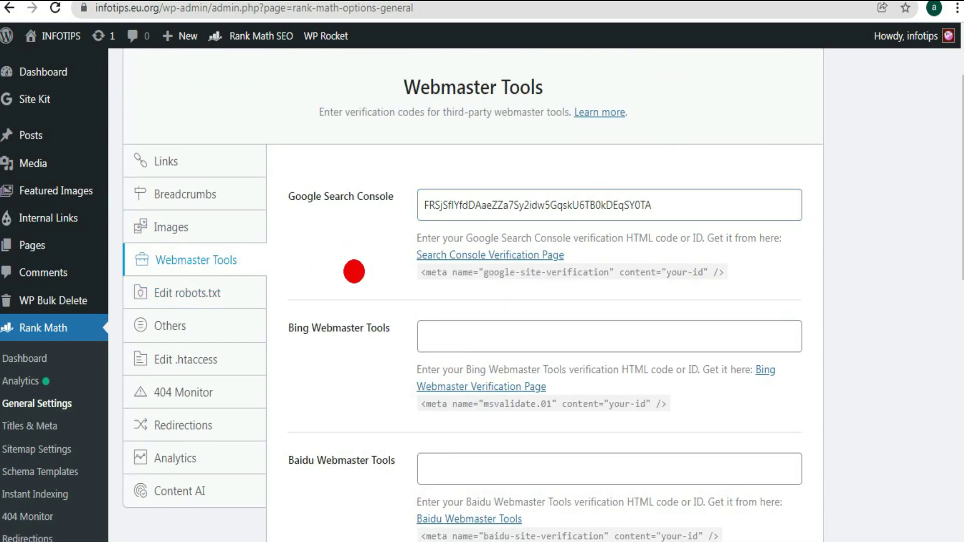
left_click(192, 295)
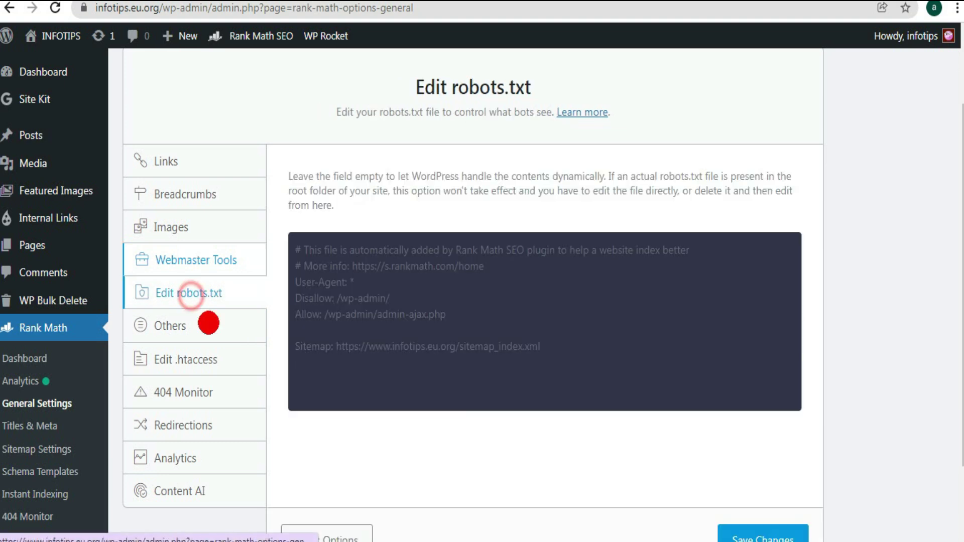
left_click(407, 314)
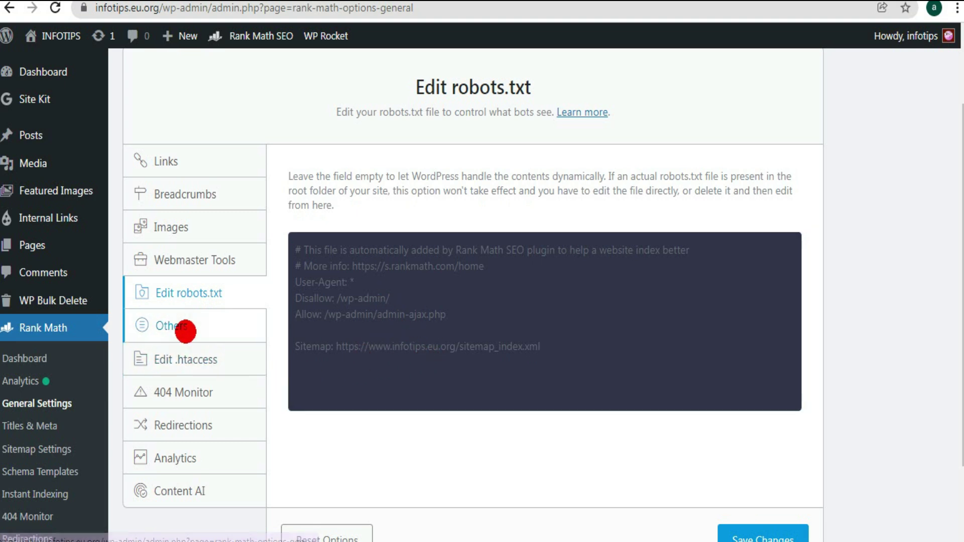
Step: View the Others settings, including Headless CMS Support, and the contents of the .htaccess editor
left_click(186, 332)
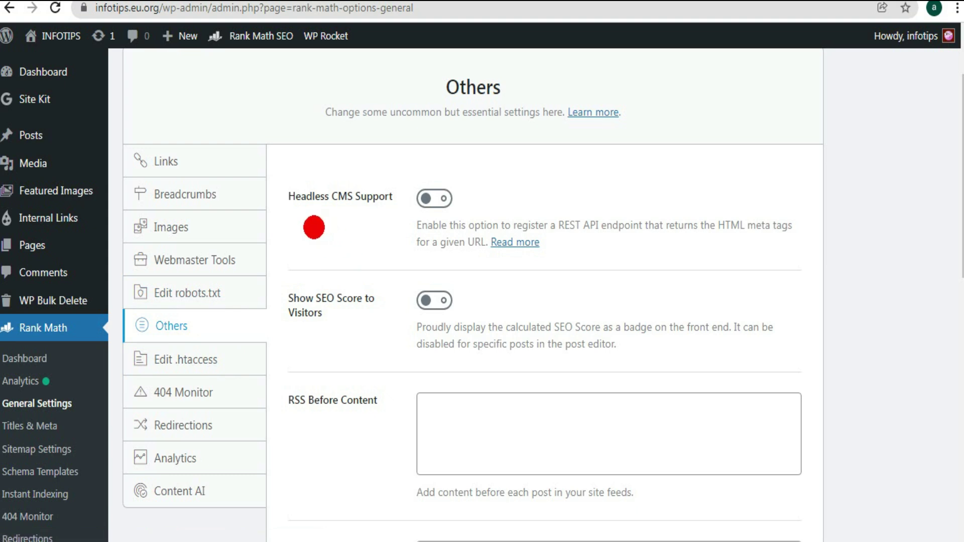
scroll(962, 175, "down", 1)
left_click_drag(960, 186, 280, 302)
left_click(194, 299)
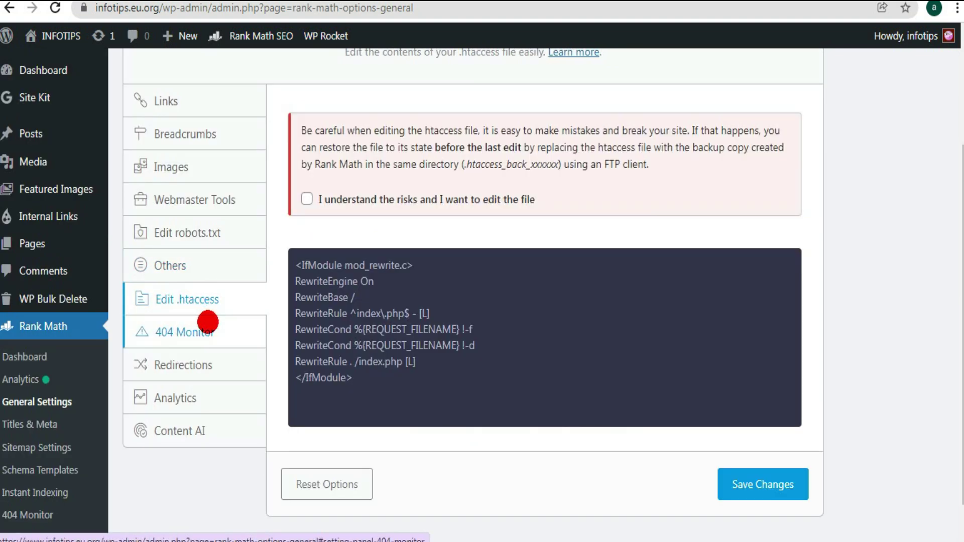
left_click(362, 316)
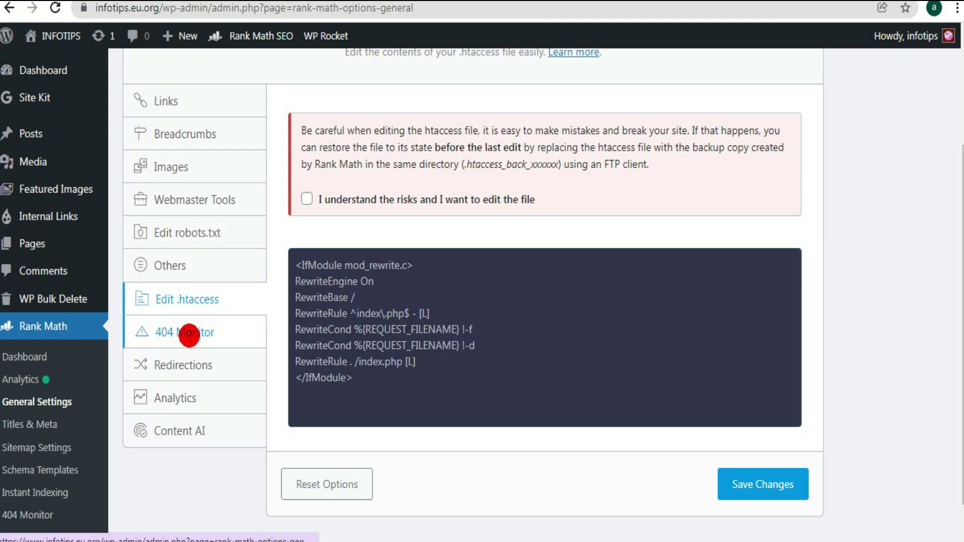
Step: Open the 404 Monitor settings and review the mode, log limit, excluded paths and query parameter options
left_click(196, 333)
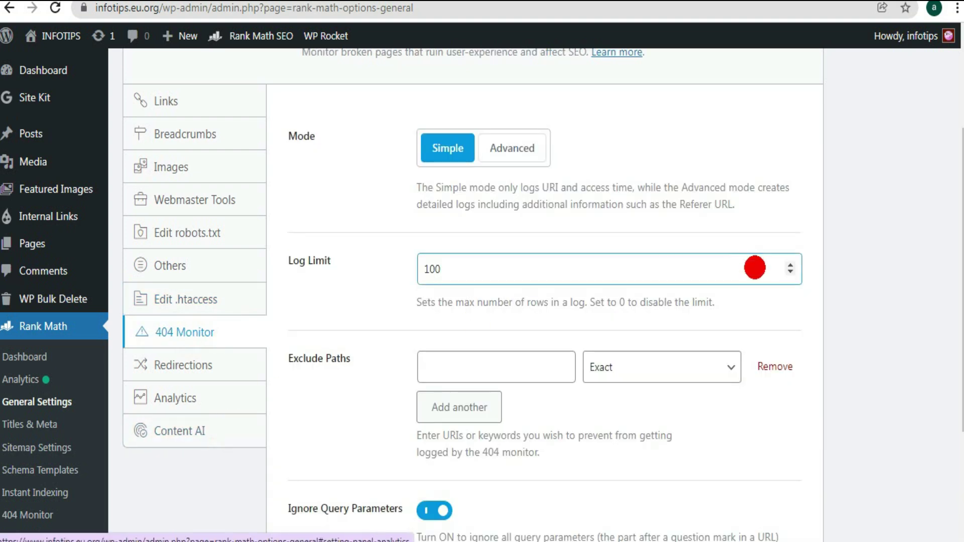
scroll(693, 267, "up", 3)
scroll(384, 333, "down", 6)
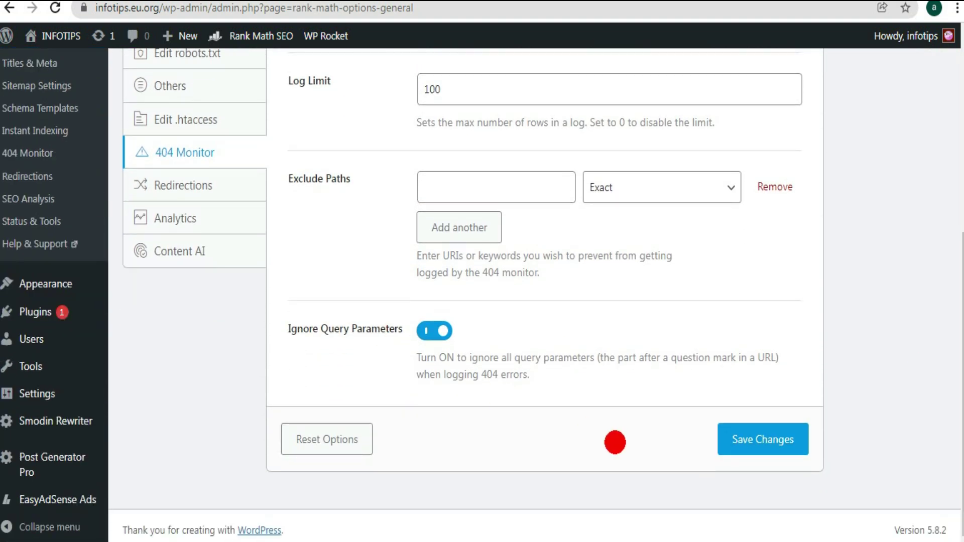
Step: Open the Redirections settings and review the debug, fallback behavior, redirection type and auto post redirect options
left_click(189, 184)
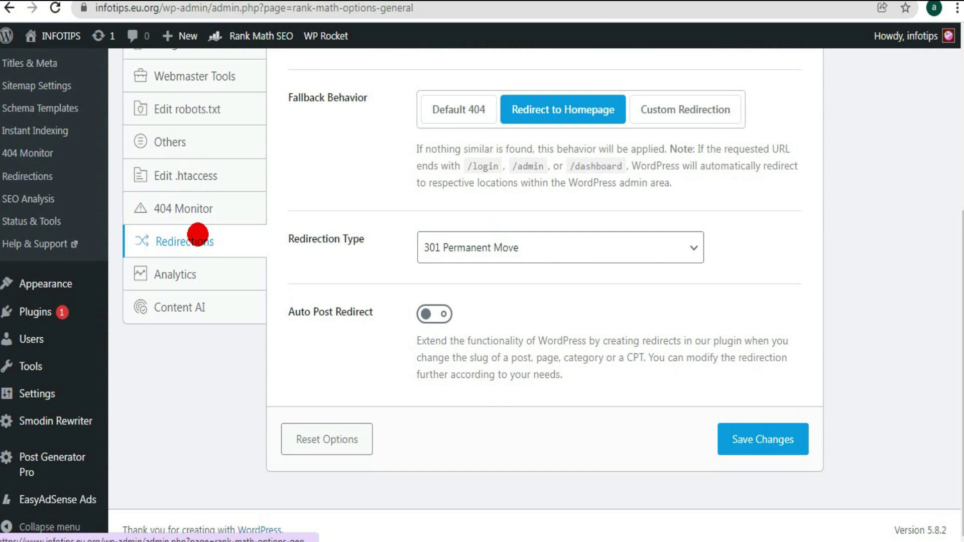
left_click_drag(960, 326, 960, 251)
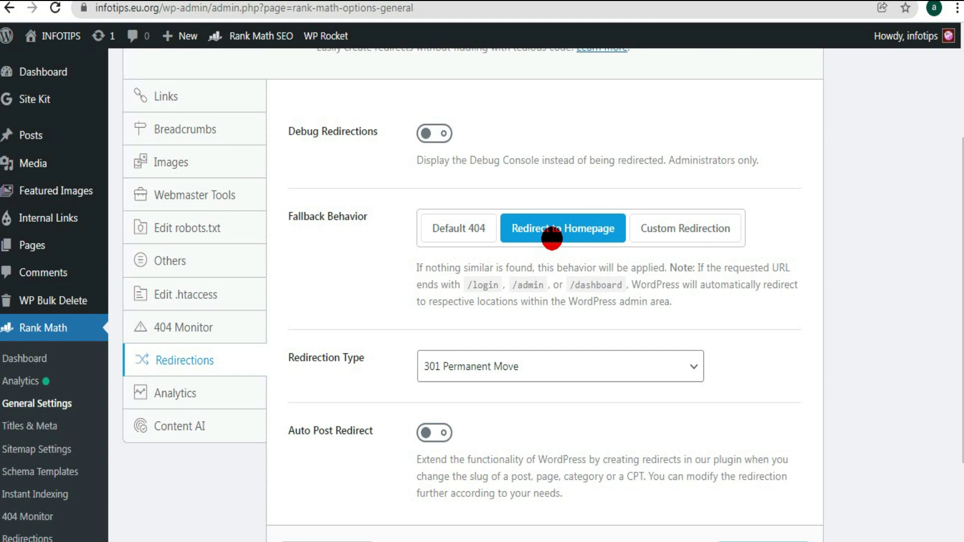
scroll(552, 238, "down", 2)
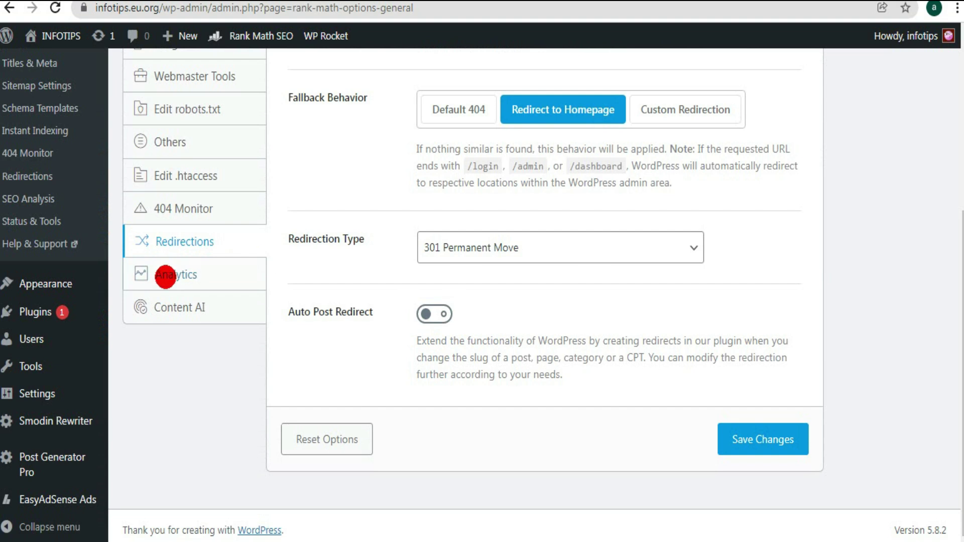
Step: Open the Analytics settings and review the Search Console, Analytics and AdSense connection sections
left_click(165, 276)
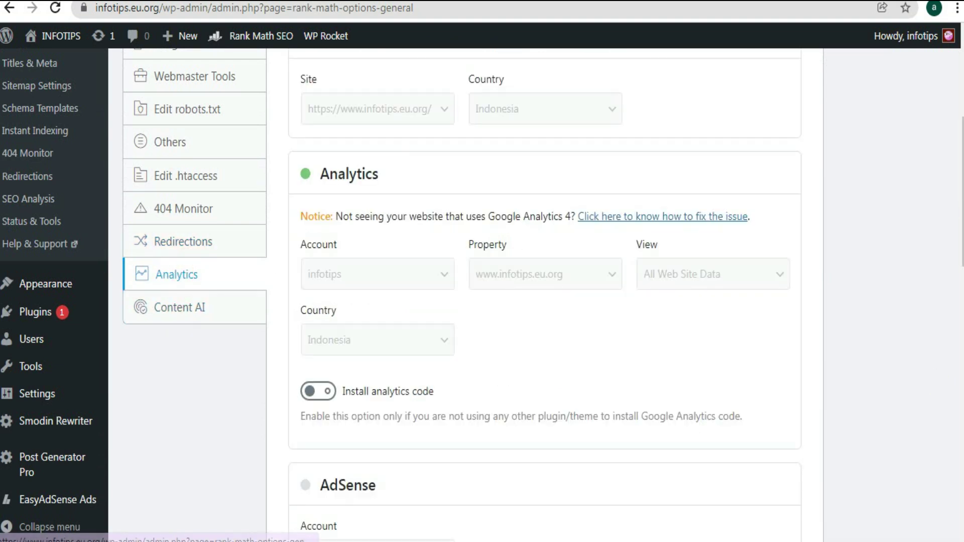
scroll(959, 182, "up", 3)
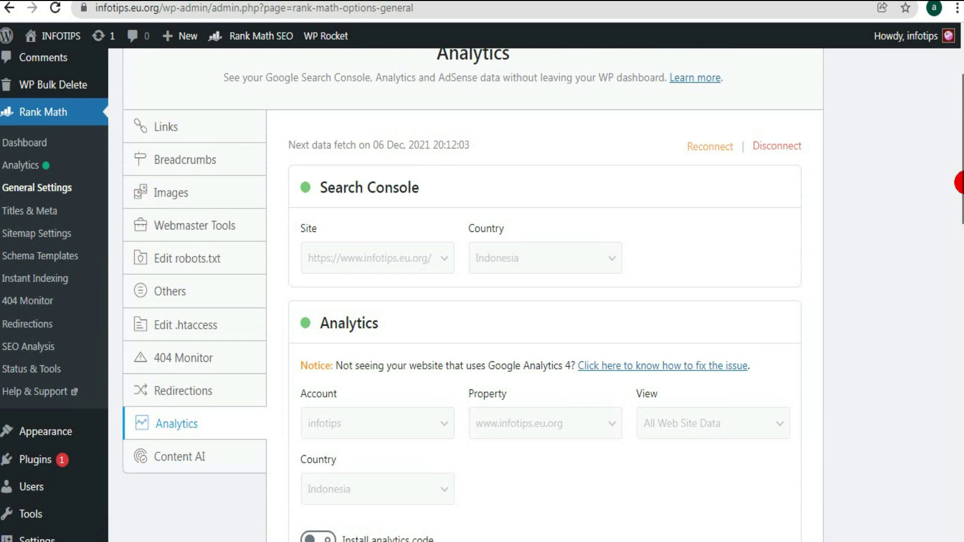
scroll(959, 182, "up", 1)
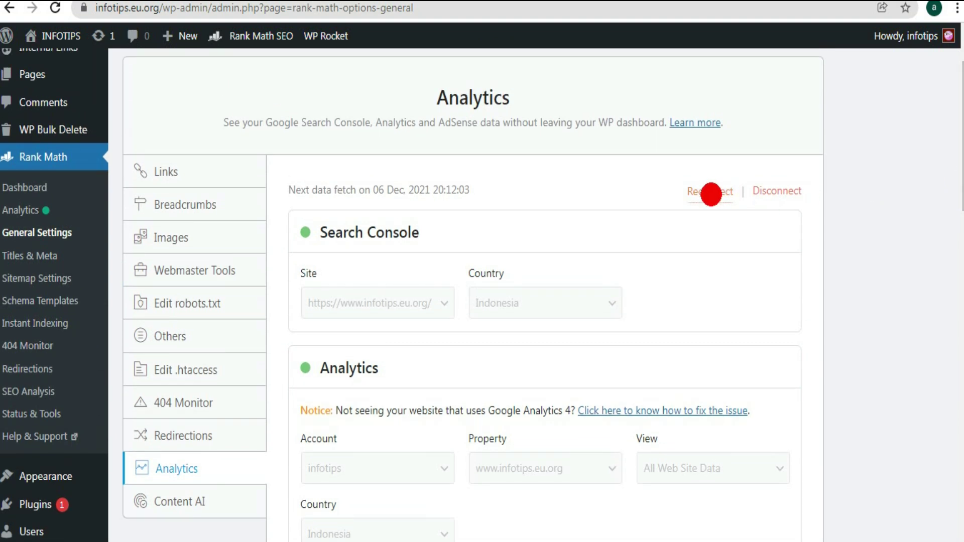
scroll(952, 139, "down", 4)
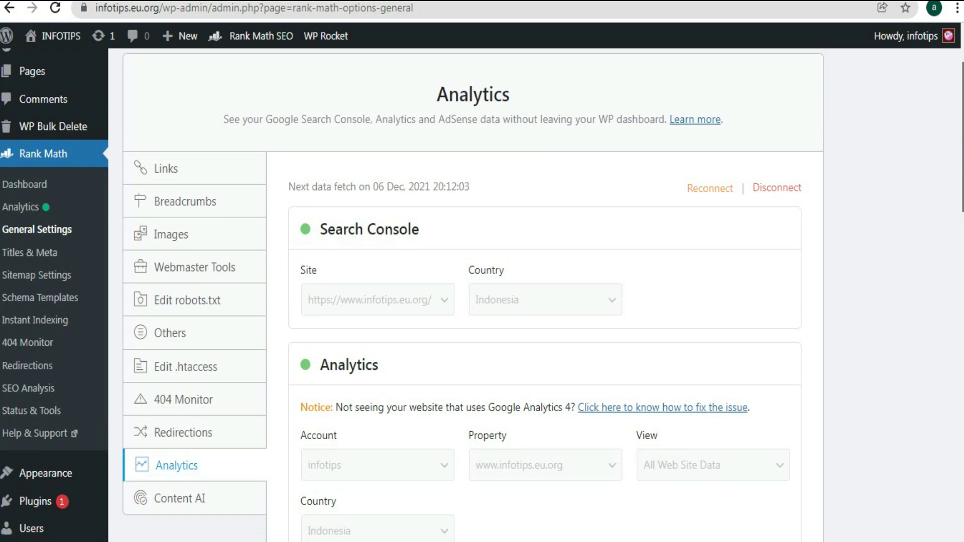
scroll(377, 252, "down", 2)
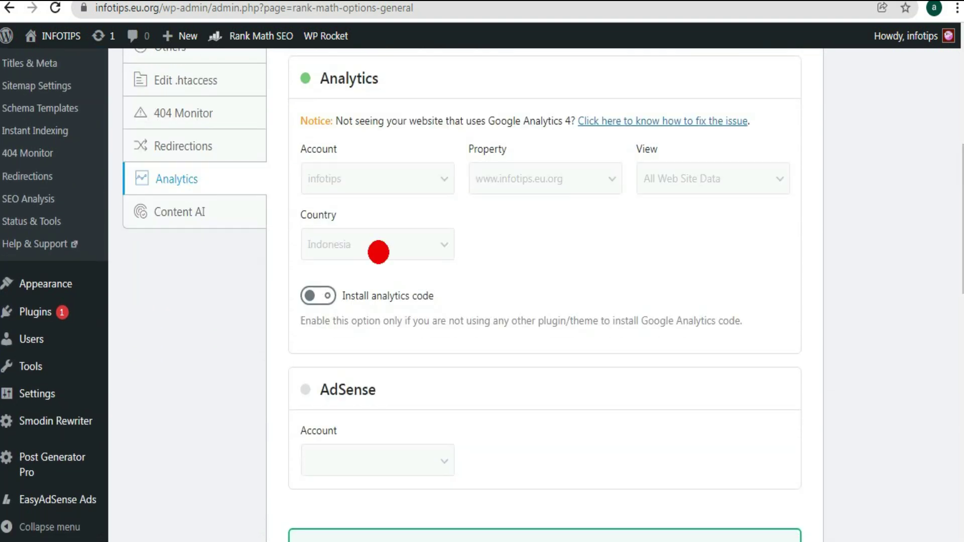
Step: Open the Content AI settings and review the default country and post type options
left_click(176, 209)
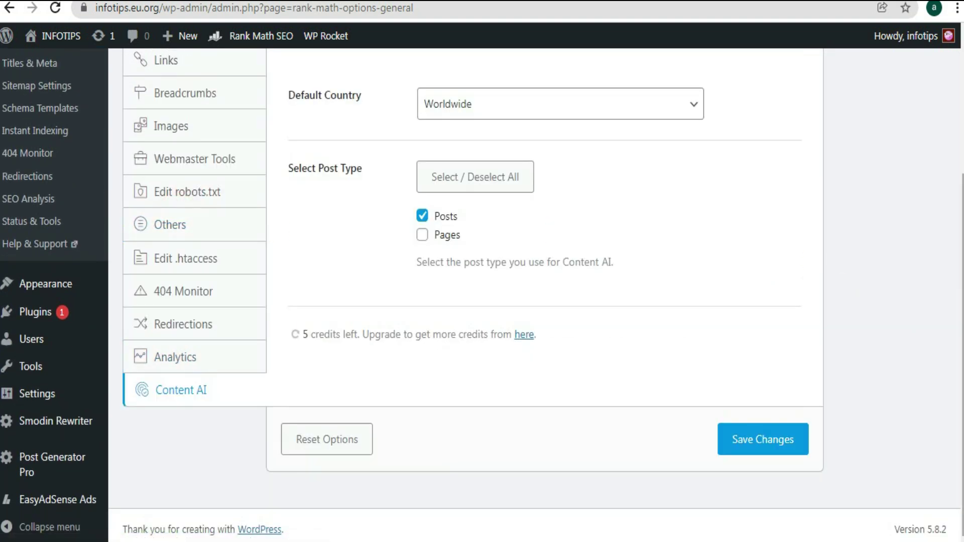
scroll(462, 250, "up", 1)
scroll(462, 250, "up", 1)
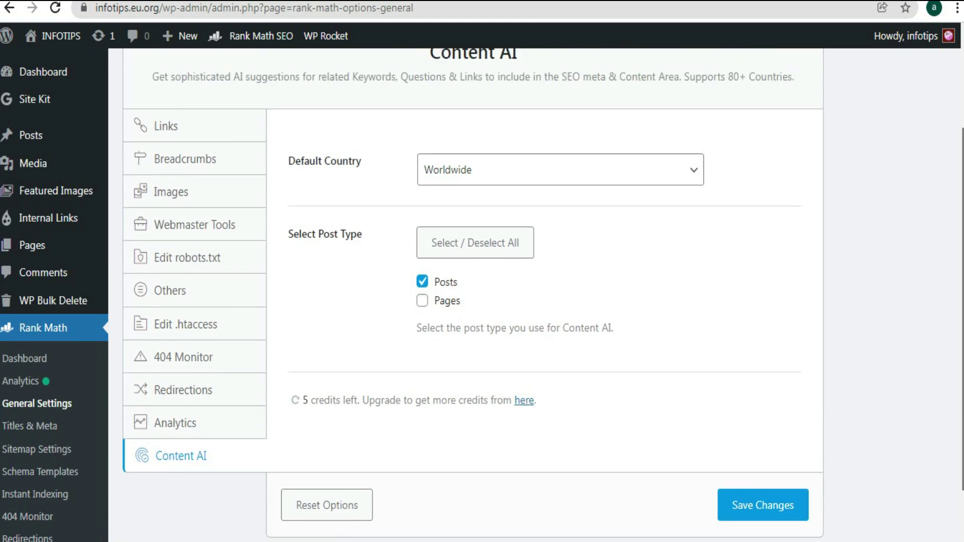
Step: View the countries available for Content AI's default country, keeping Worldwide selected
left_click(693, 180)
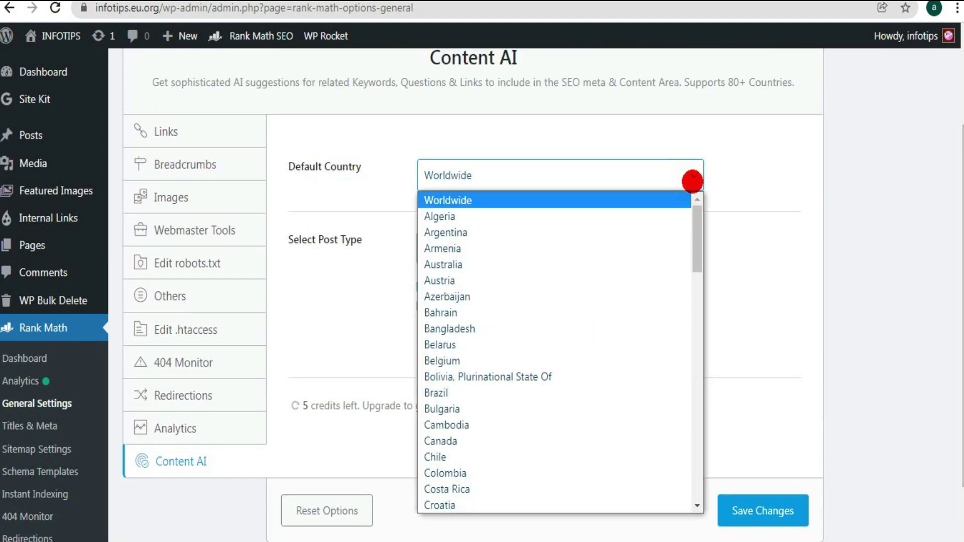
left_click(693, 180)
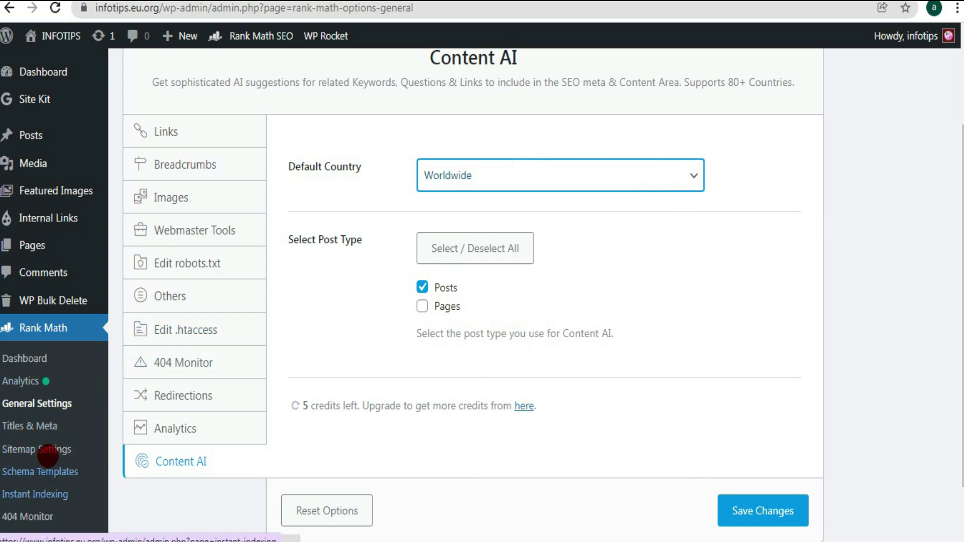
Step: Open Rank Math's Titles & Meta settings, leaving the general settings without saving
left_click(48, 449)
scroll(542, 296, "up", 2)
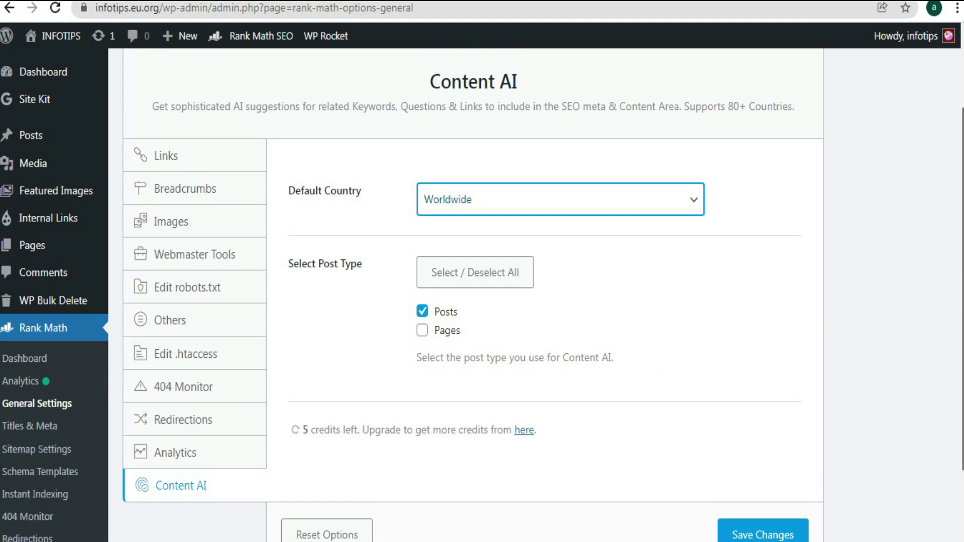
scroll(348, 315, "down", 3)
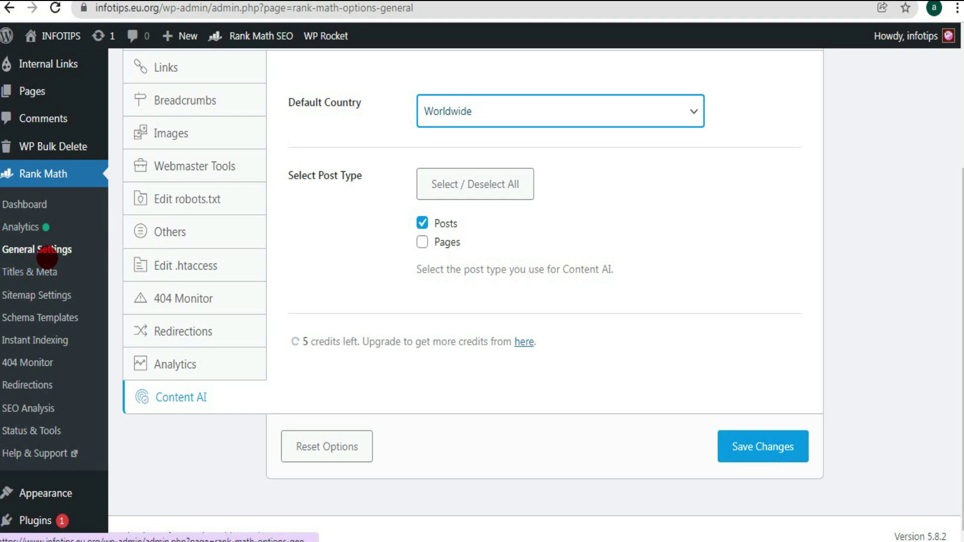
left_click(29, 271)
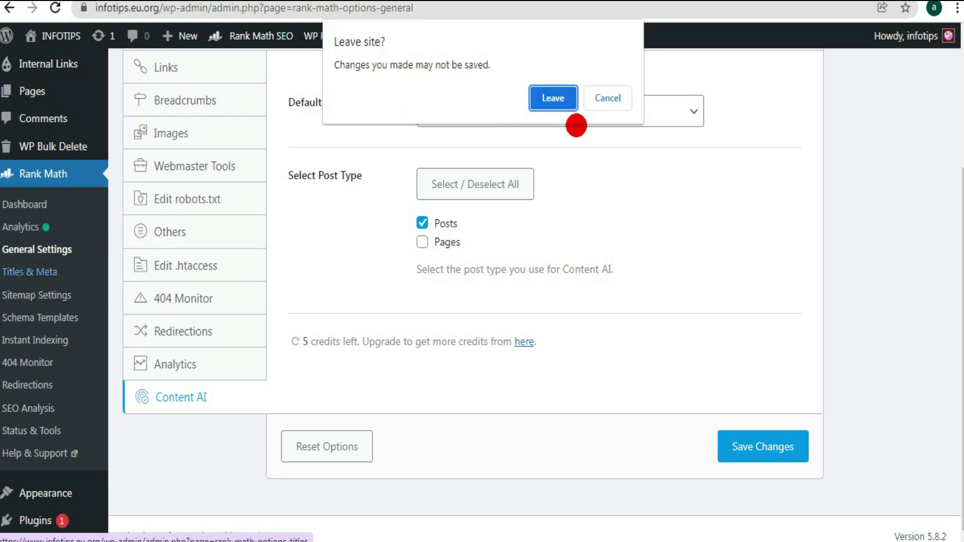
left_click(553, 100)
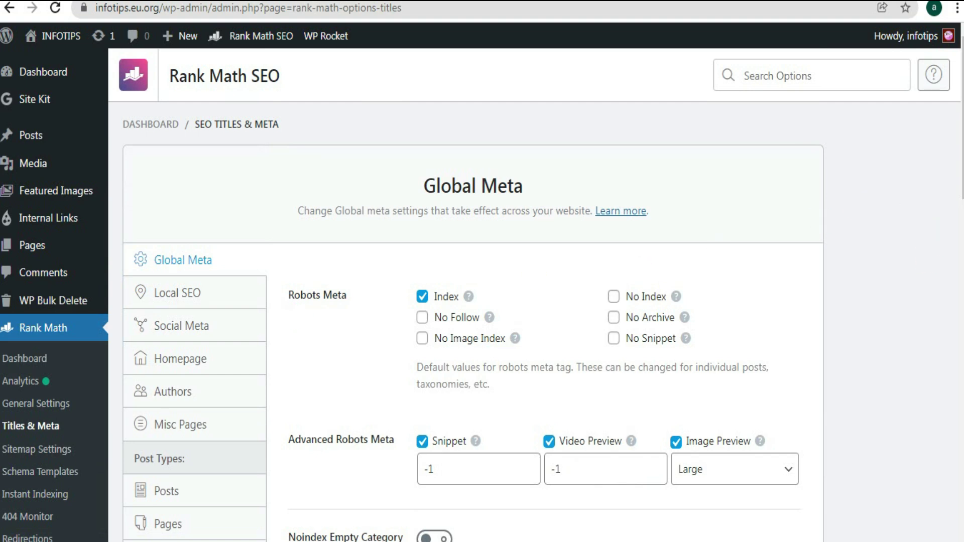
Step: Review the Robots Meta and Advanced Robots Meta options in Global Meta, and read the help note for Snippet
scroll(466, 295, "down", 2)
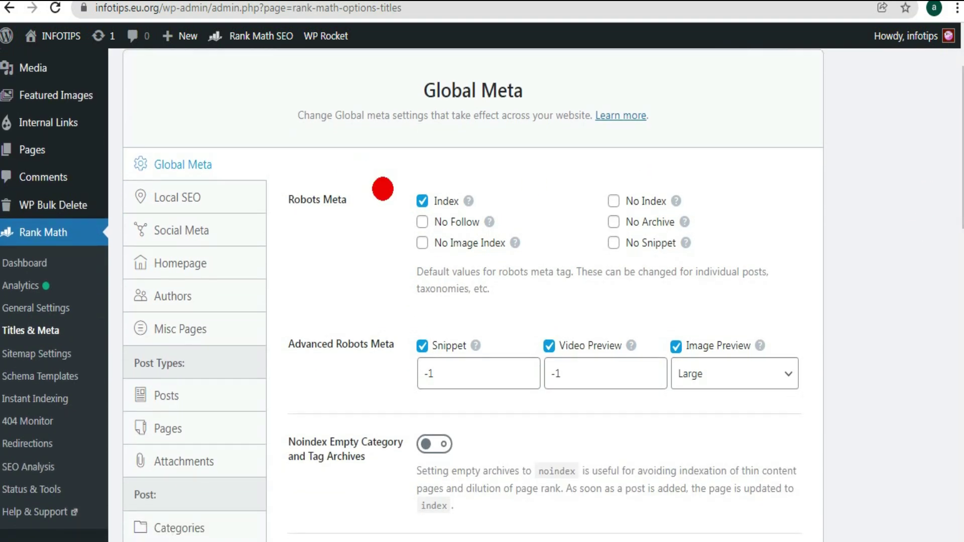
left_click(620, 379)
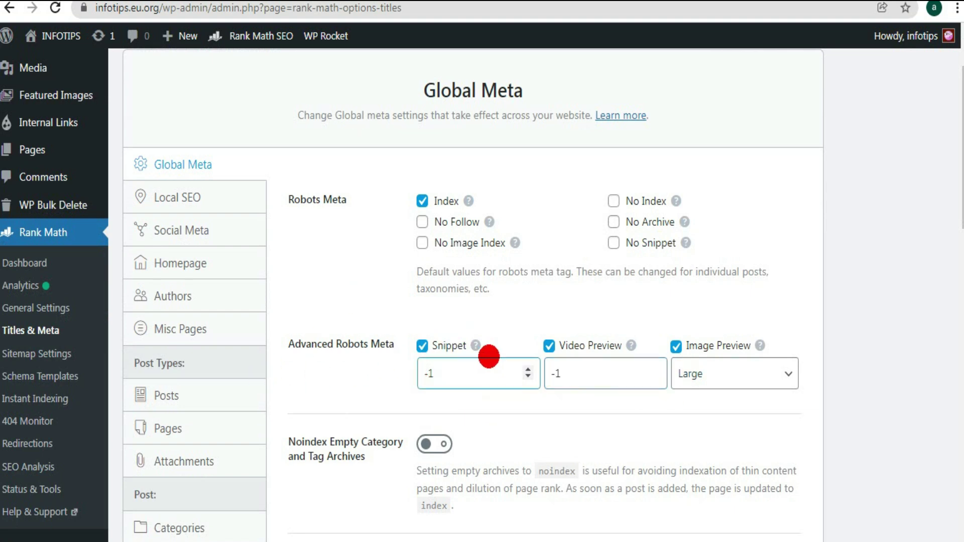
mouse_move(474, 347)
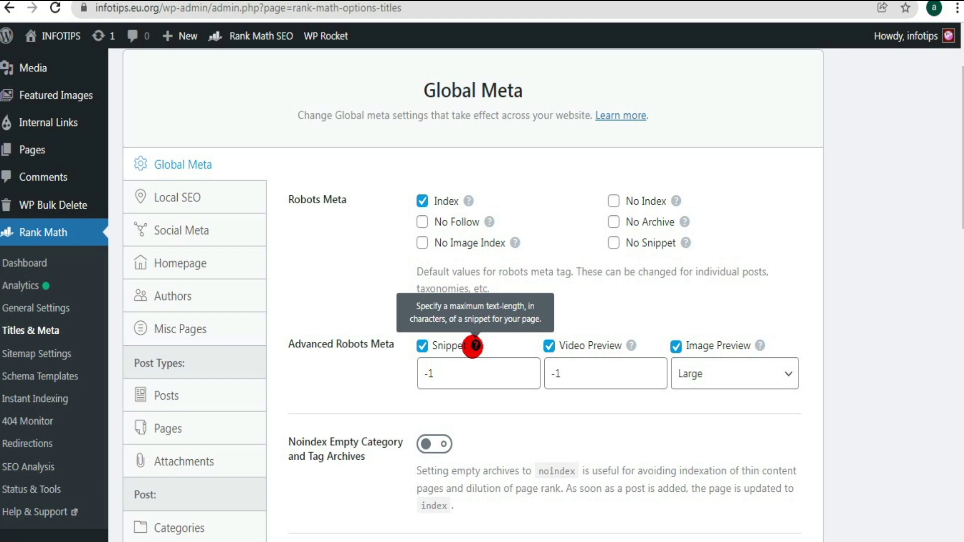
Step: Review the remaining Global Meta options, from empty archive noindexing and separator character to Twitter card type and default thumbnail watermark
scroll(437, 366, "down", 3)
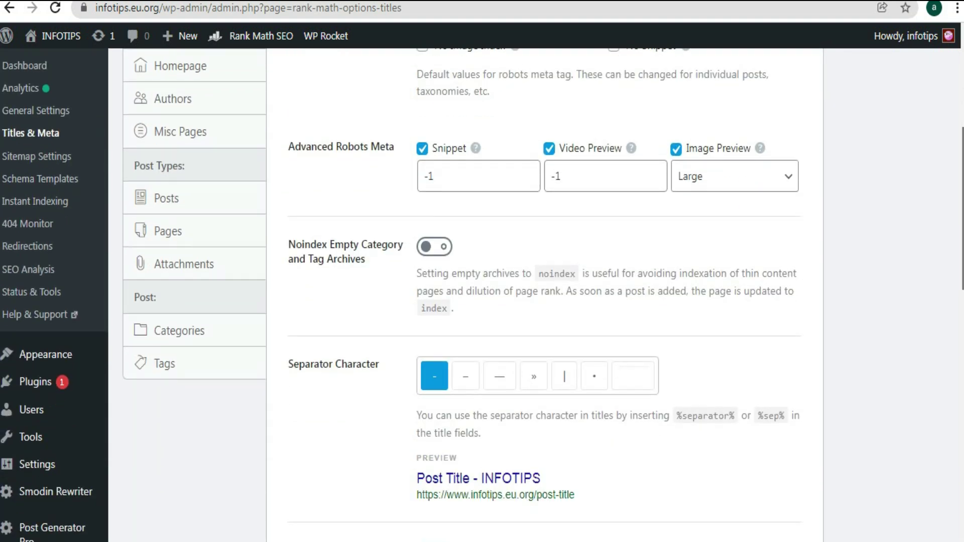
scroll(543, 296, "down", 1)
scroll(543, 296, "down", 3)
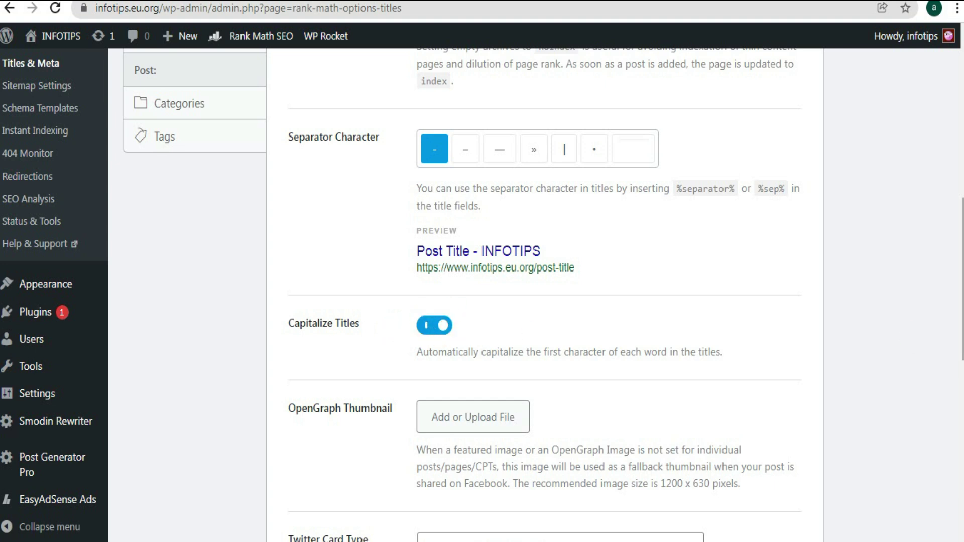
left_click_drag(959, 325, 957, 393)
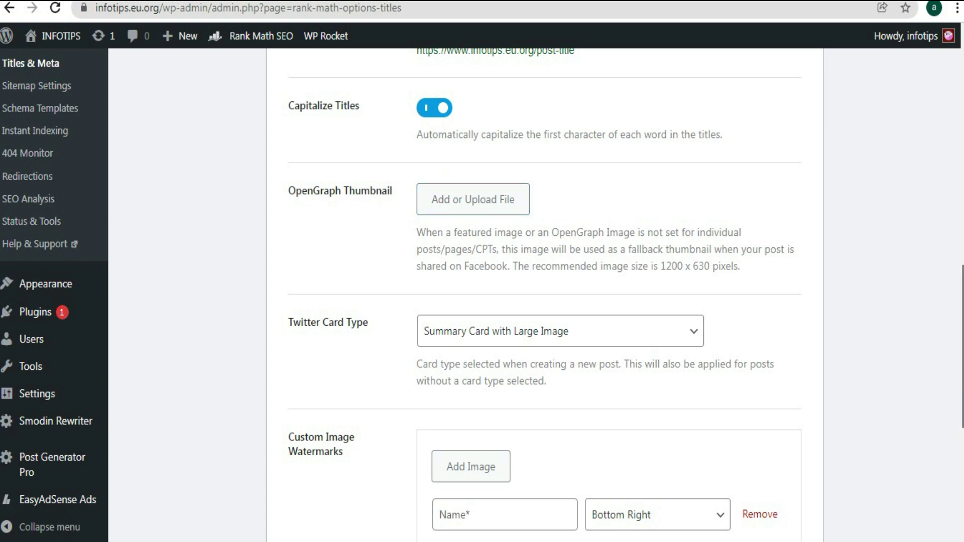
scroll(757, 433, "down", 7)
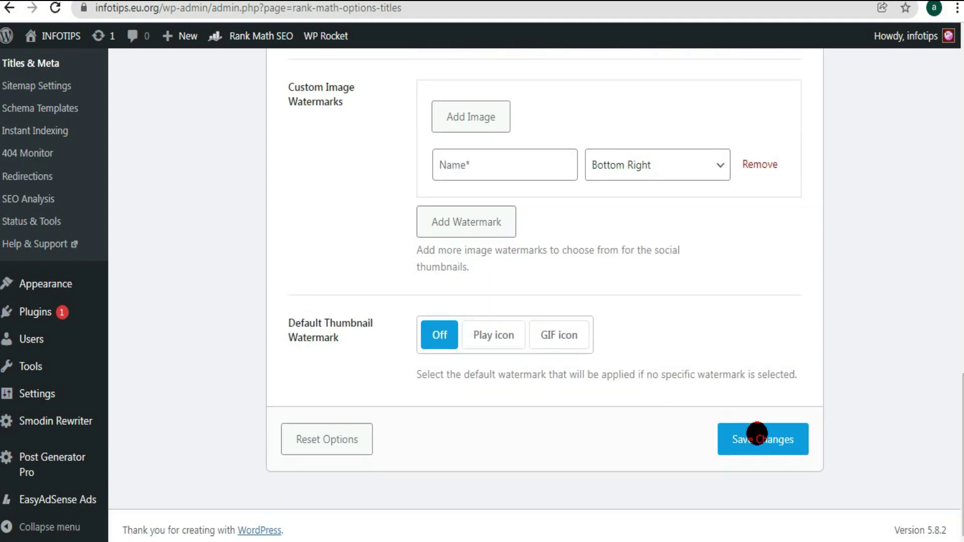
Step: Review the Local SEO person or company options and the Facebook fields in the Social Meta settings
scroll(930, 250, "up", 15)
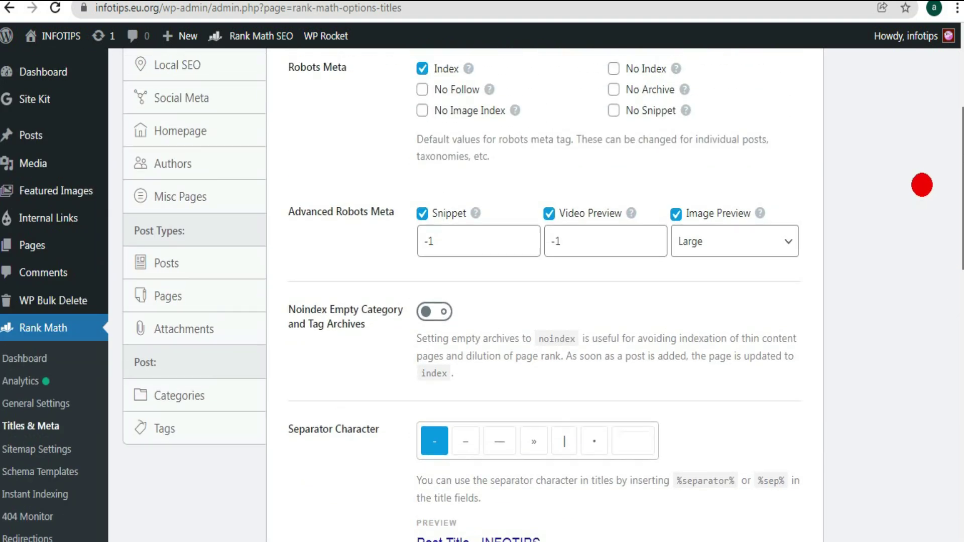
scroll(920, 168, "up", 2)
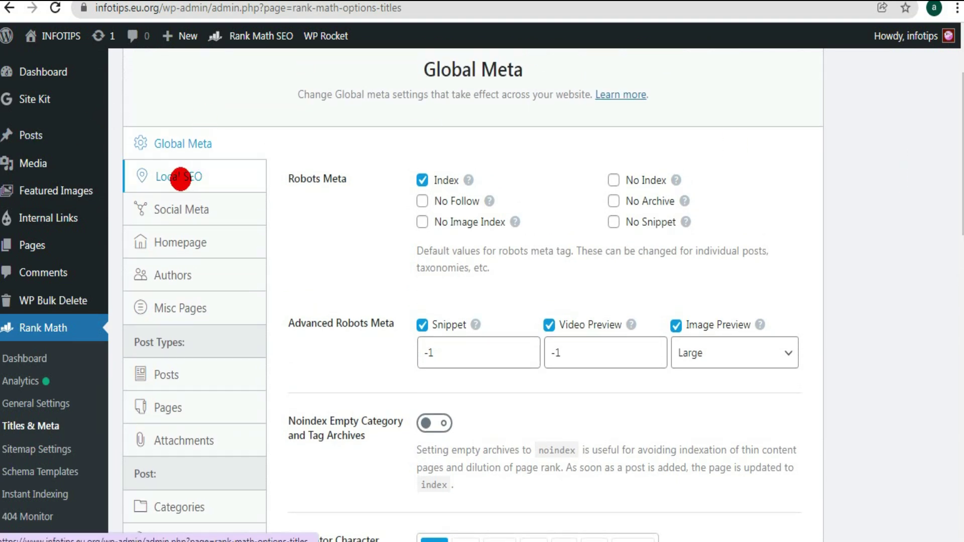
left_click(180, 178)
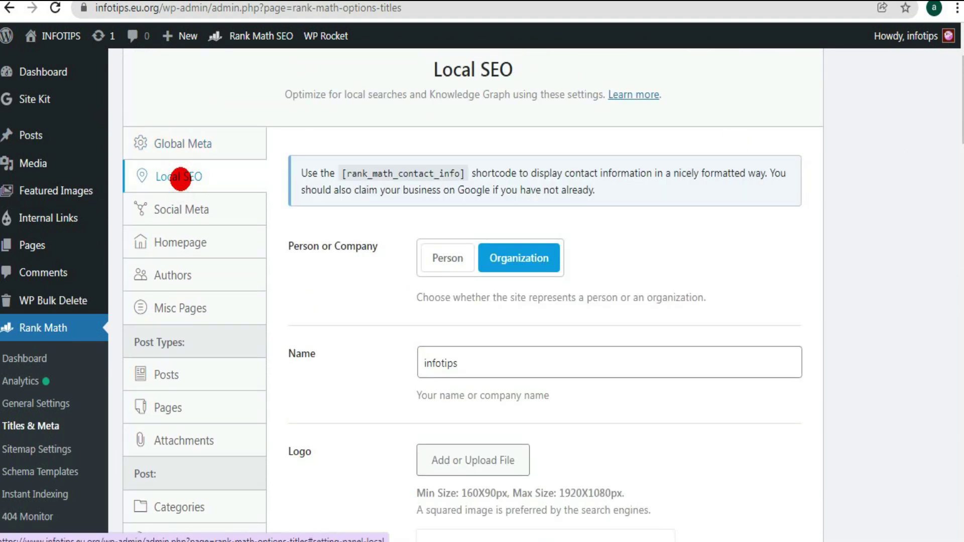
mouse_move(95, 164)
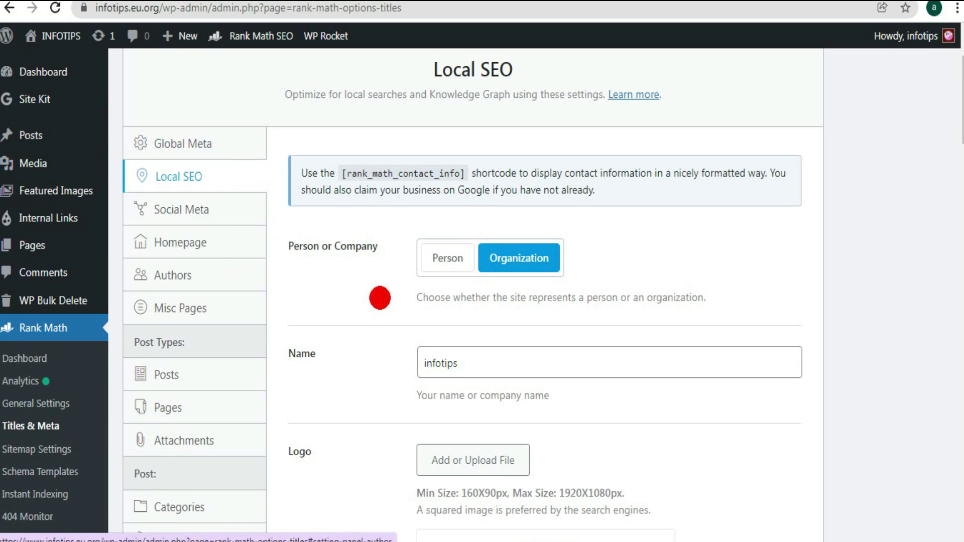
left_click(203, 206)
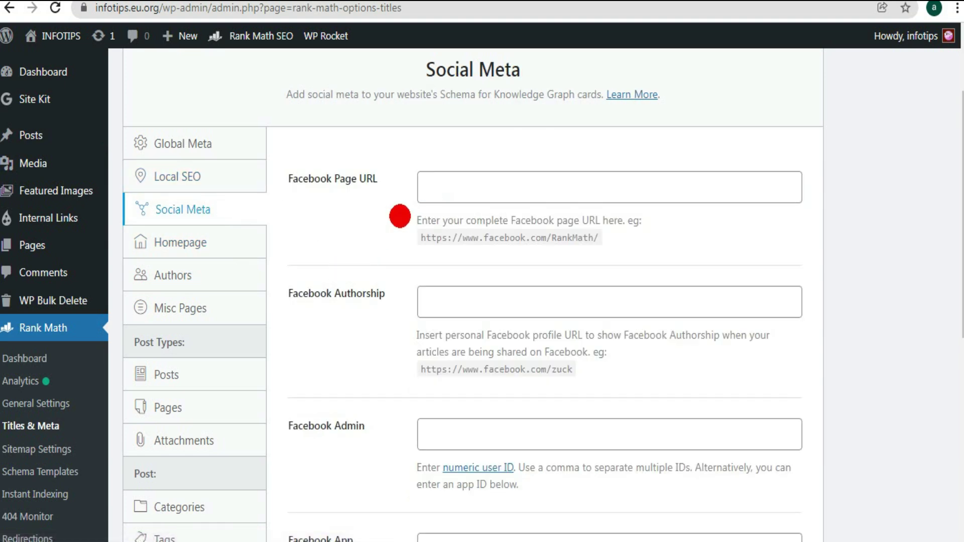
left_click(427, 174)
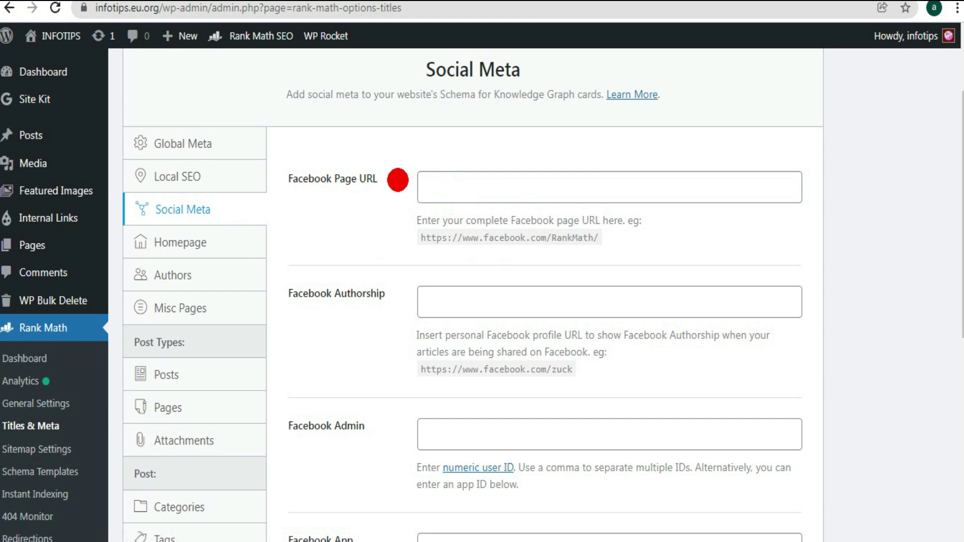
Step: Review the Homepage title, description and Facebook sharing options, and view the Author Archives setting
left_click(172, 243)
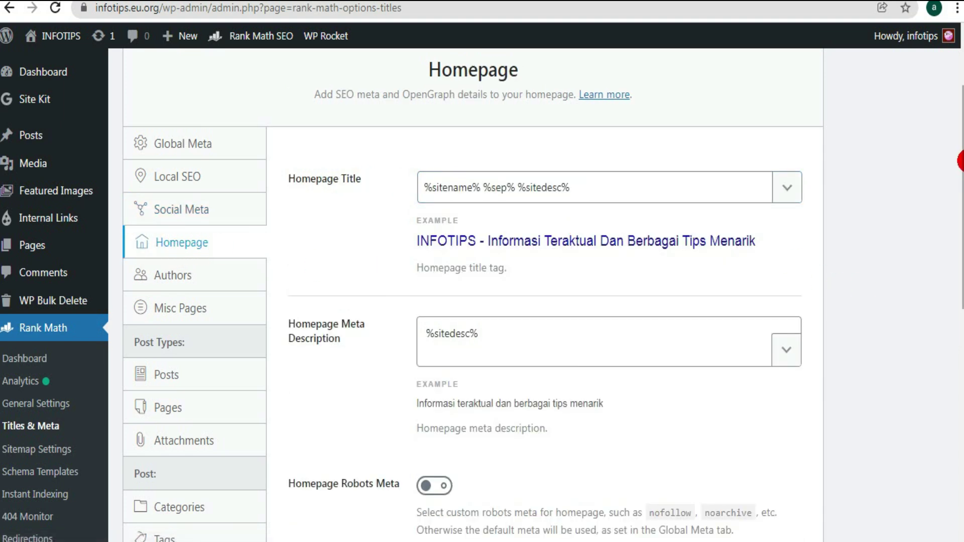
scroll(536, 301, "down", 10)
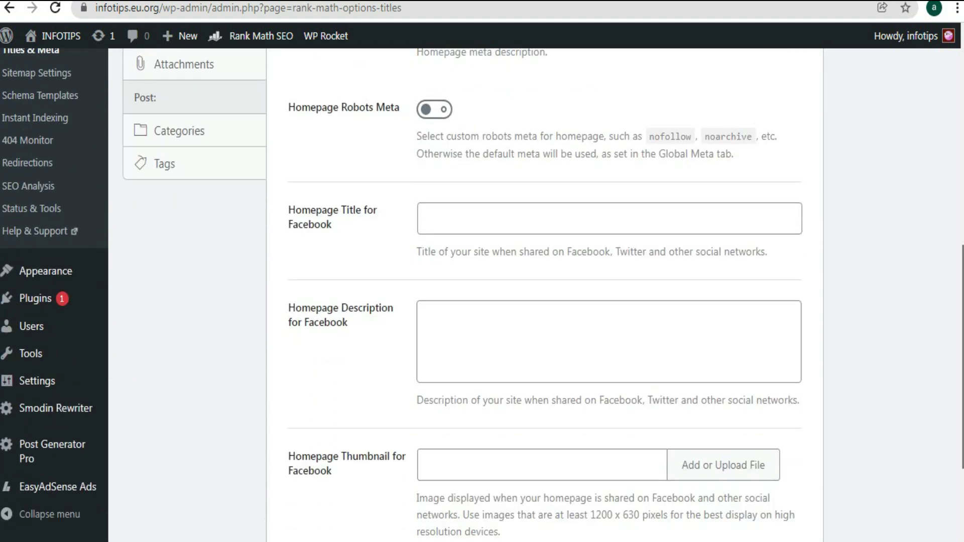
scroll(646, 189, "up", 10)
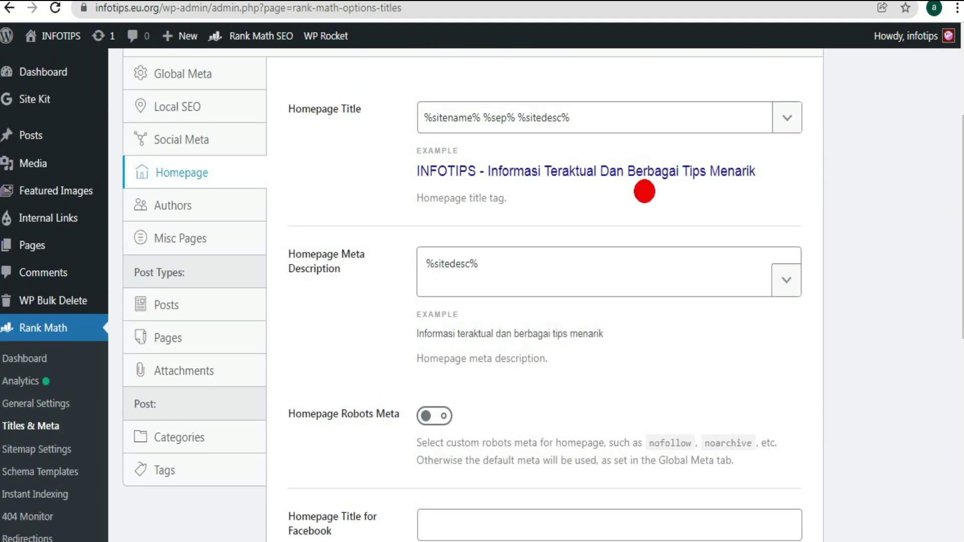
left_click(168, 206)
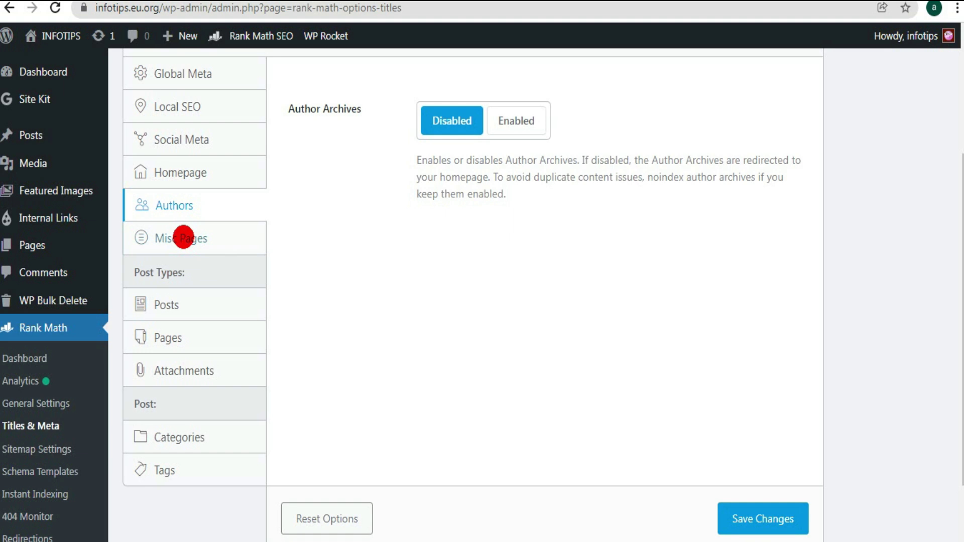
Step: Open the Misc Pages settings and review the date archive, 404 title, search results and noindex options
left_click(184, 239)
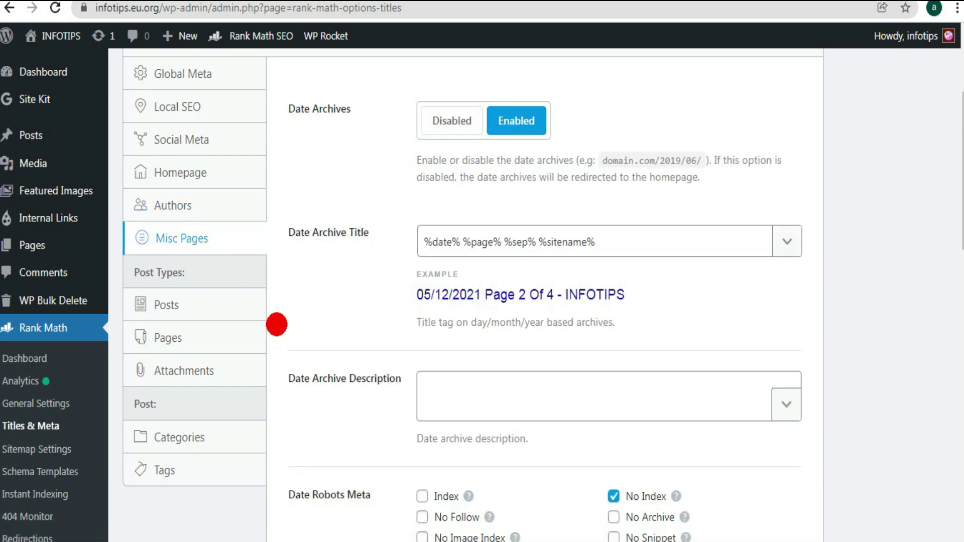
left_click_drag(963, 178, 963, 268)
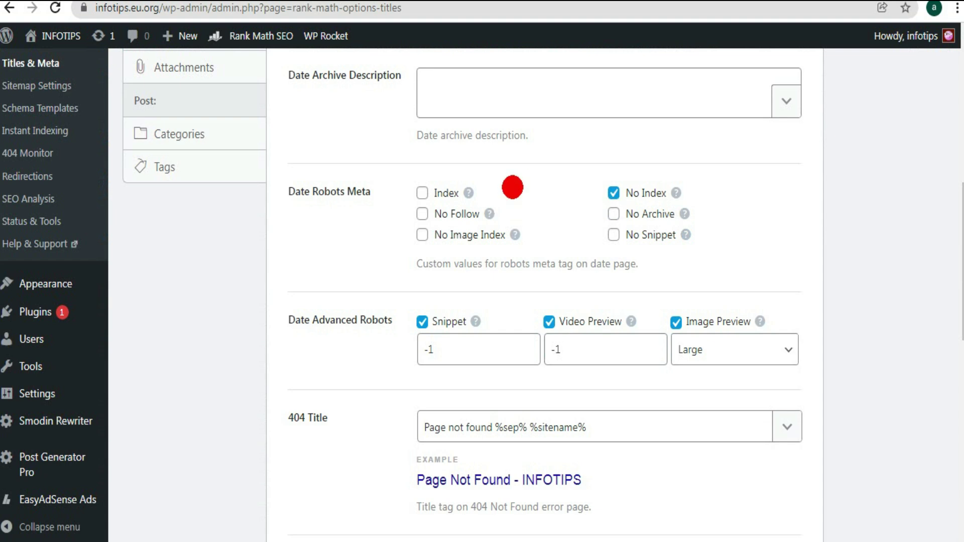
scroll(951, 299, "down", 6)
scroll(779, 433, "down", 1)
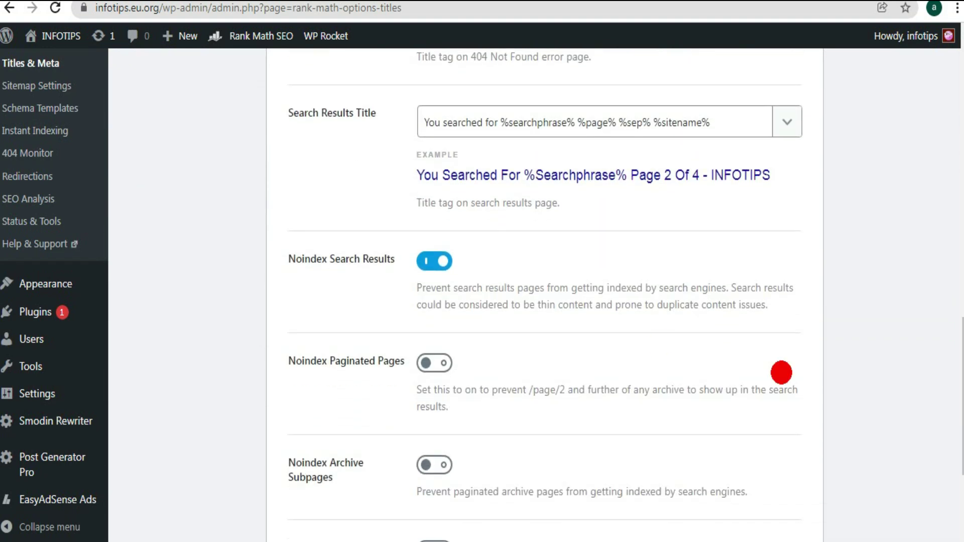
scroll(962, 317, "down", 3)
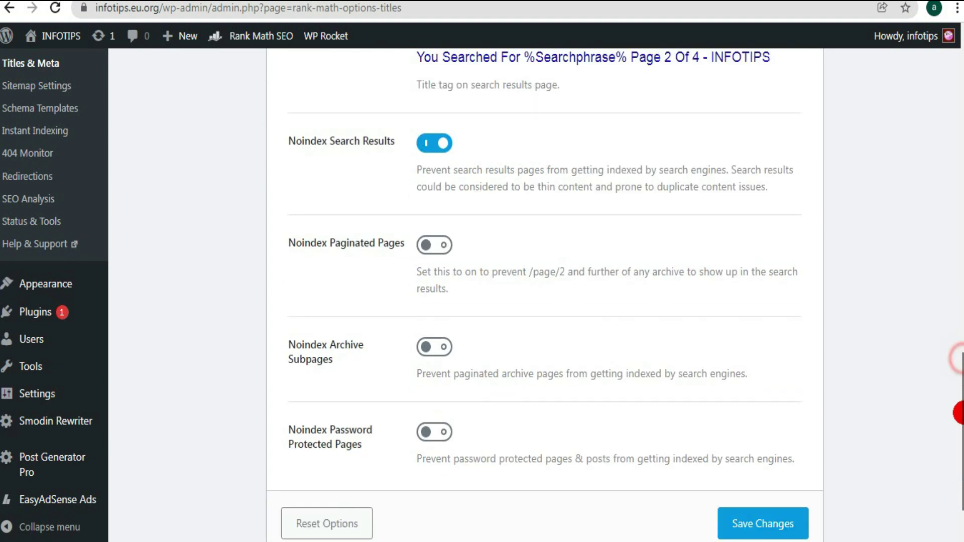
Step: Open the Posts title settings and examine the single post title format and its available variables
scroll(959, 171, "up", 15)
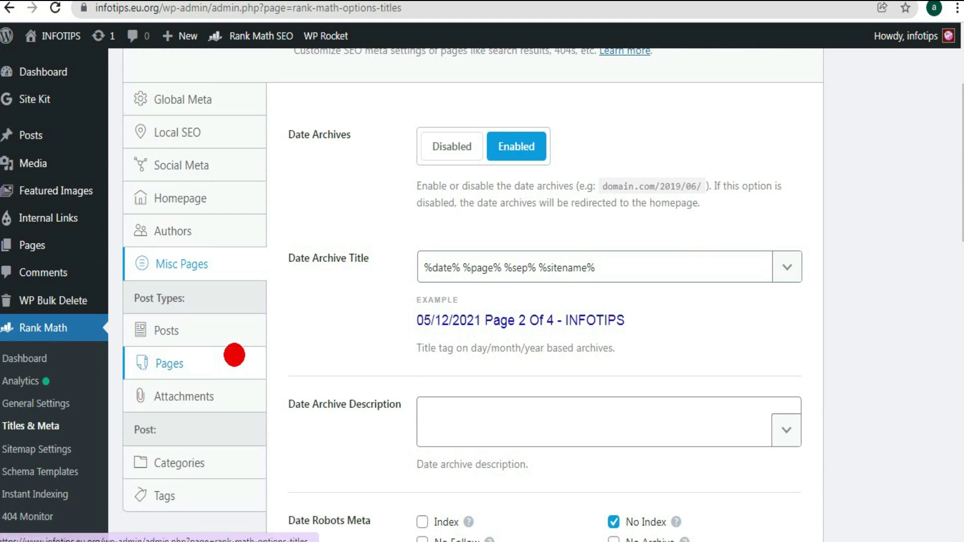
left_click(172, 329)
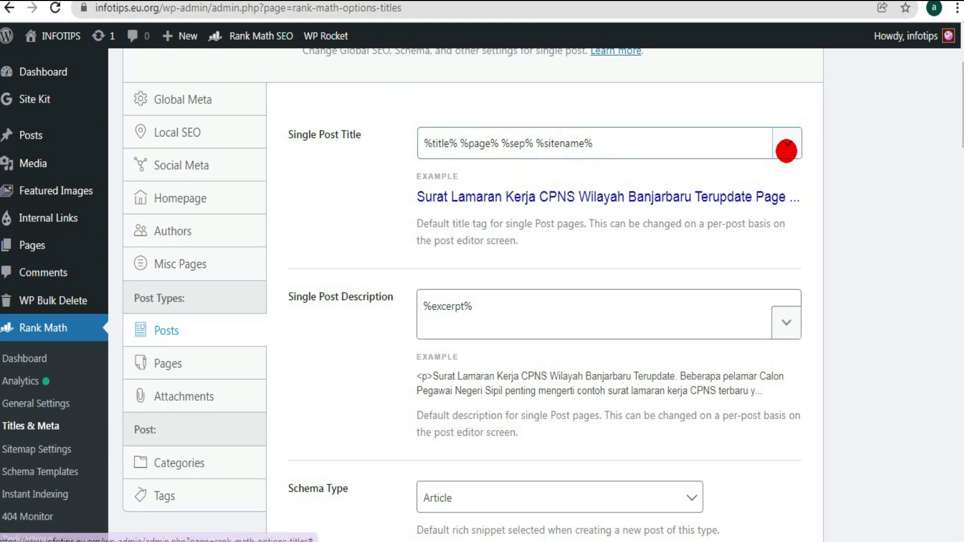
left_click(786, 147)
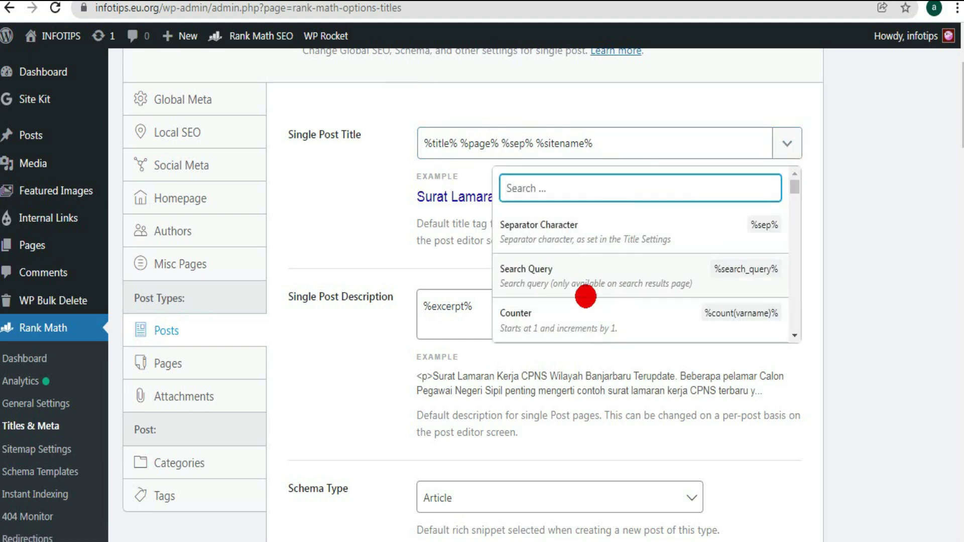
left_click(851, 215)
left_click(459, 144)
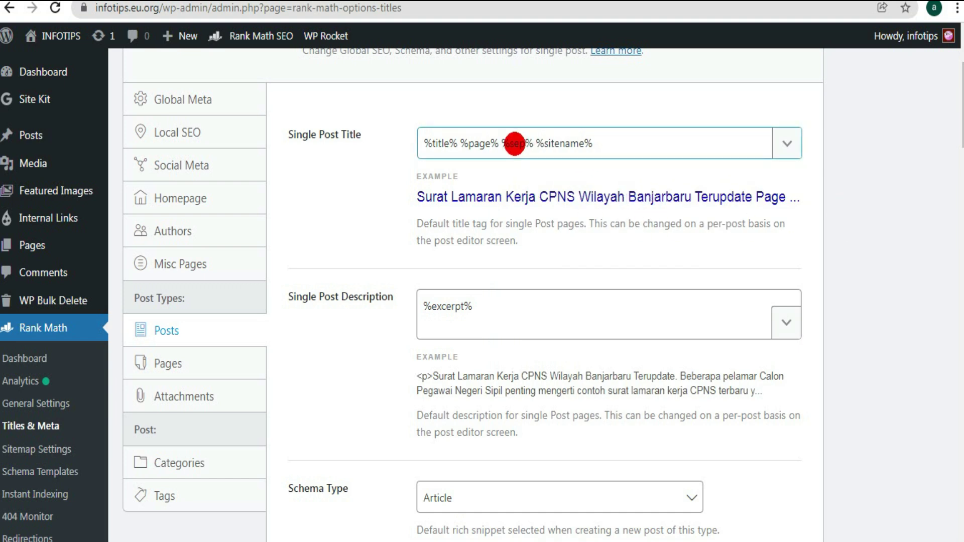
left_click(615, 189)
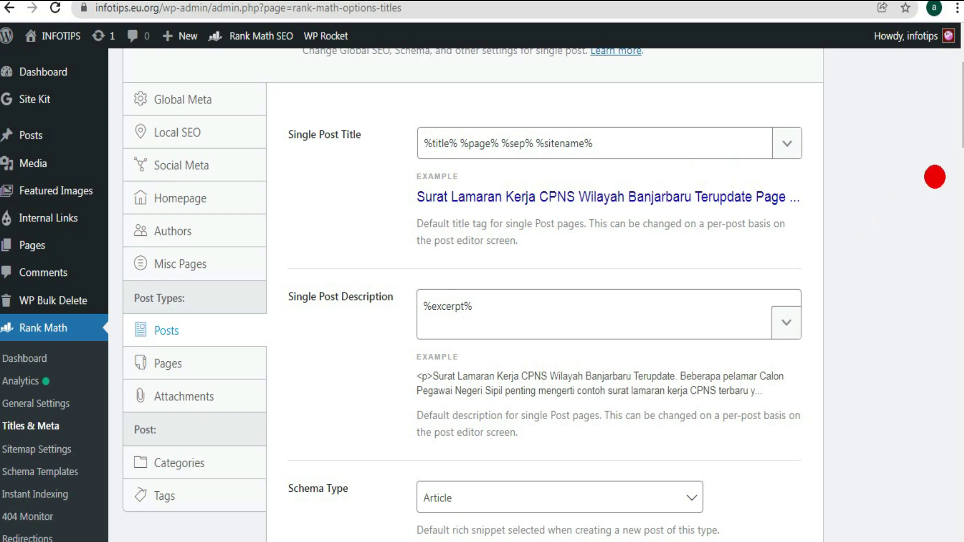
Step: Review the remaining Posts options, including article type, video autodetection, post robots meta, link suggestions, primary taxonomy and bulk editing
left_click_drag(958, 132, 959, 365)
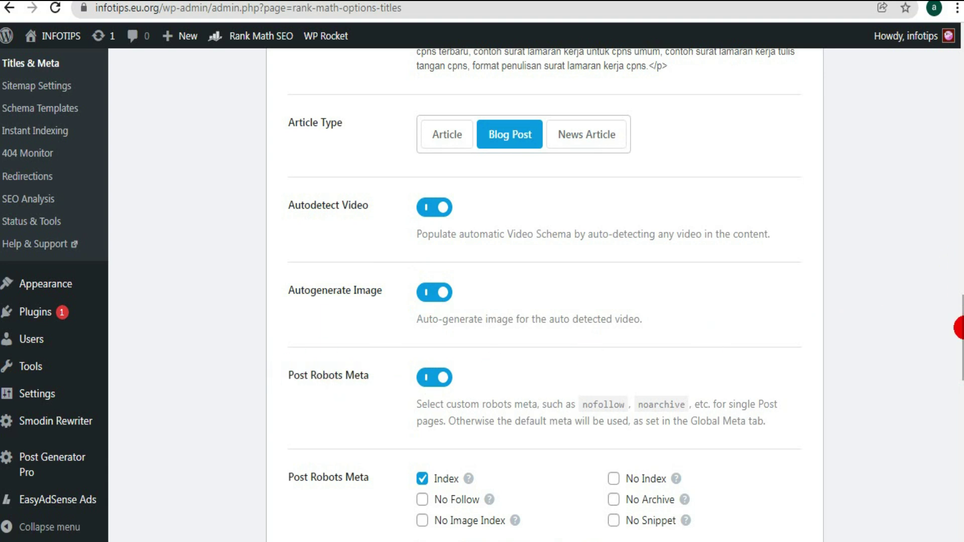
scroll(958, 329, "down", 7)
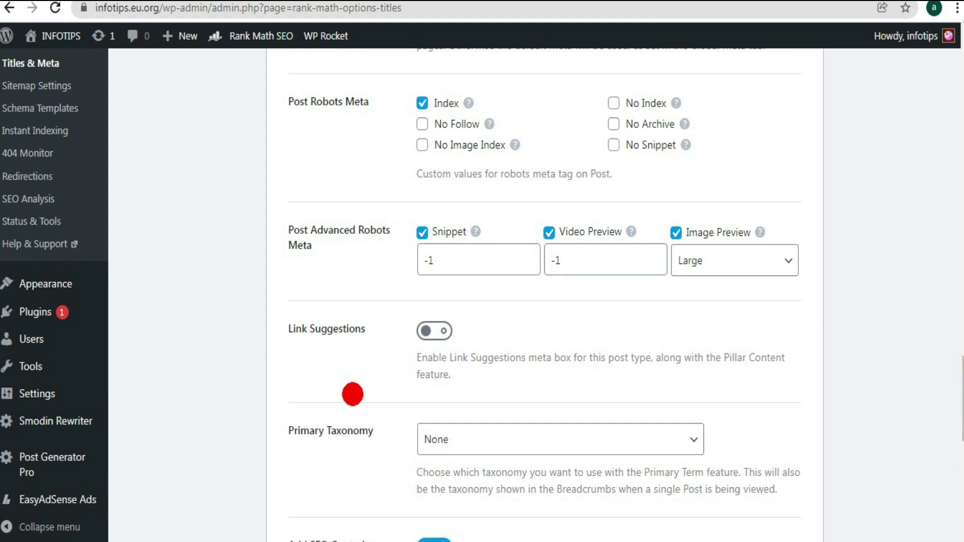
scroll(959, 417, "down", 5)
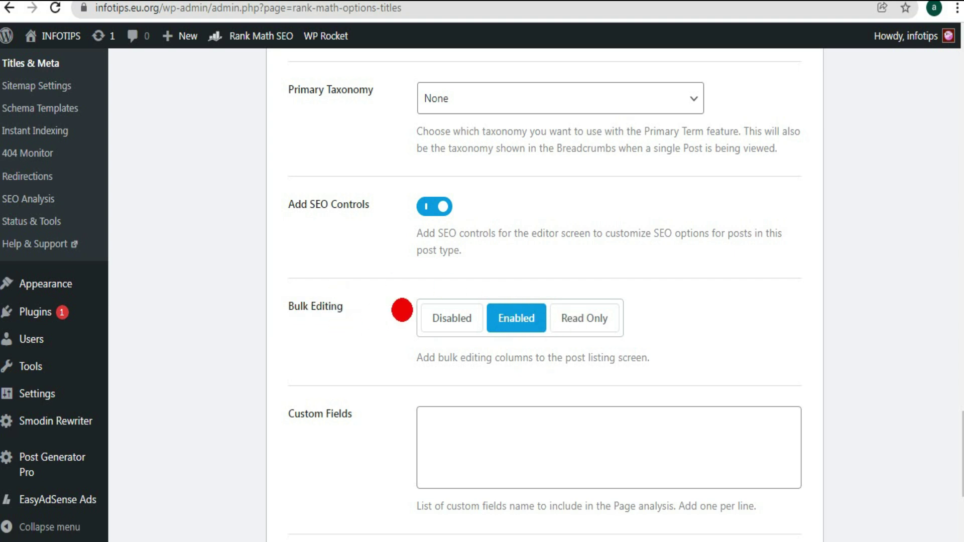
Step: Check the custom fields and default thumbnail watermark options for Posts, and open the Sitemap Settings
scroll(949, 274, "down", 5)
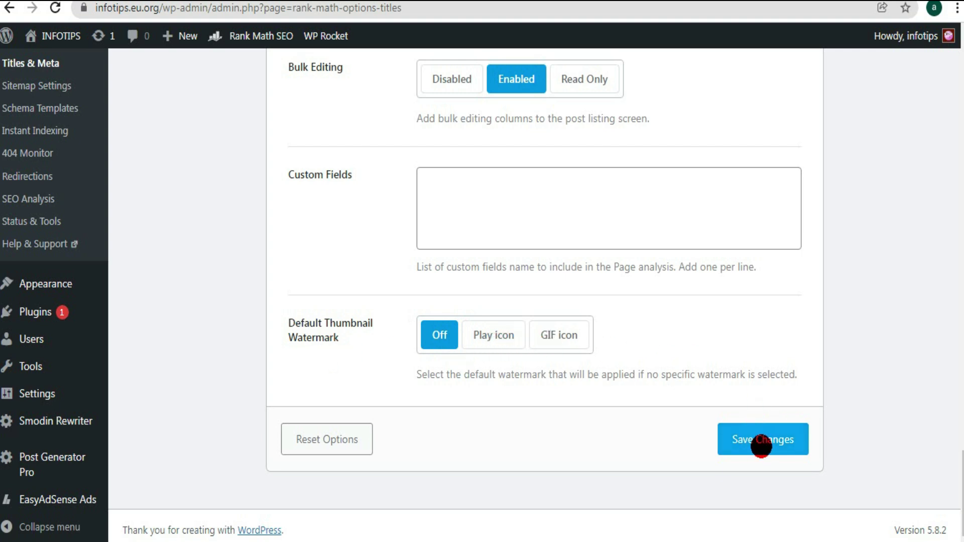
scroll(165, 402, "up", 6)
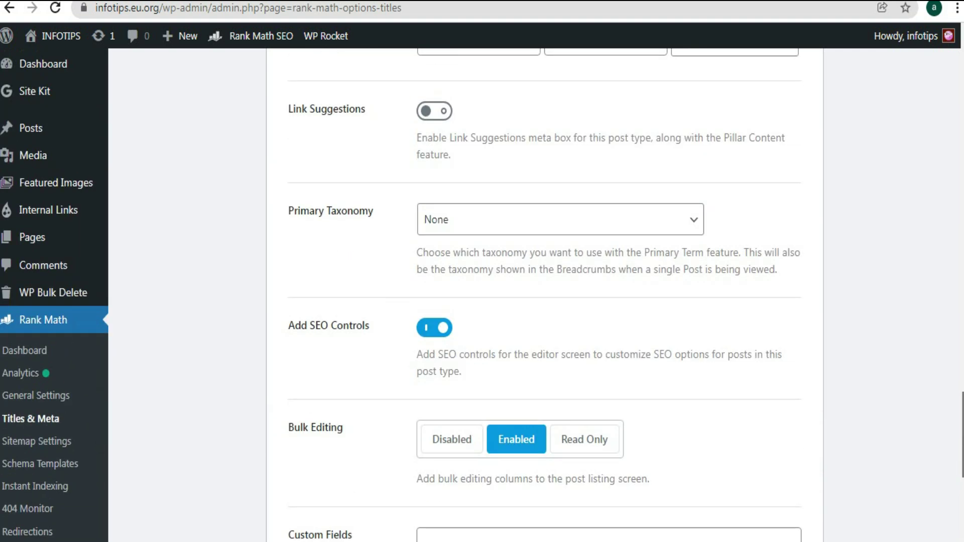
left_click(58, 388)
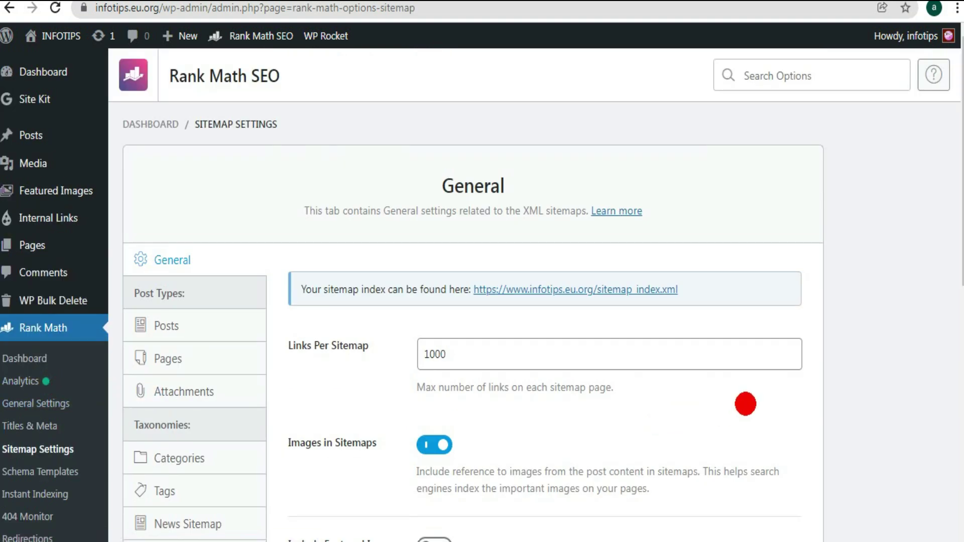
Step: Try a different Links Per Sitemap value in the general sitemap settings, and restore it to 1000
left_click_drag(961, 216, 962, 253)
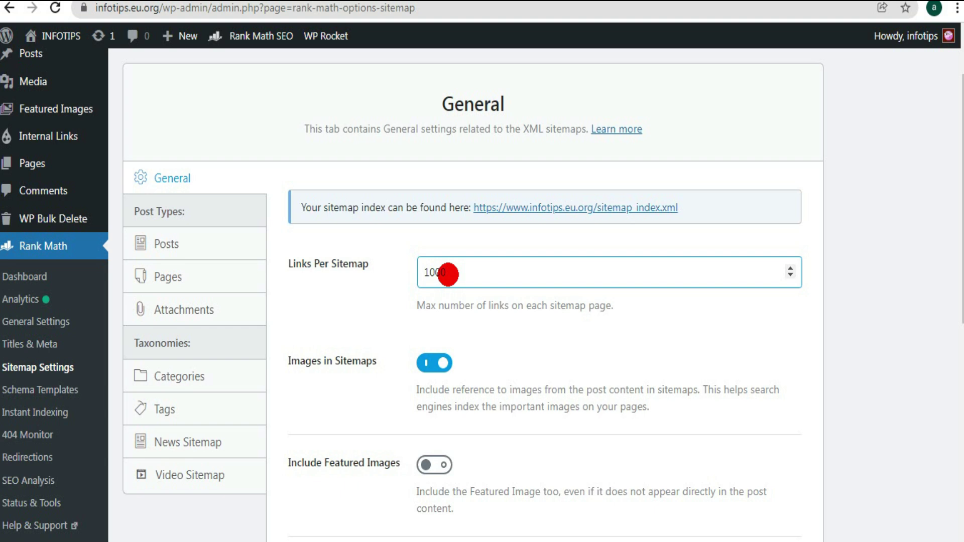
left_click(421, 274)
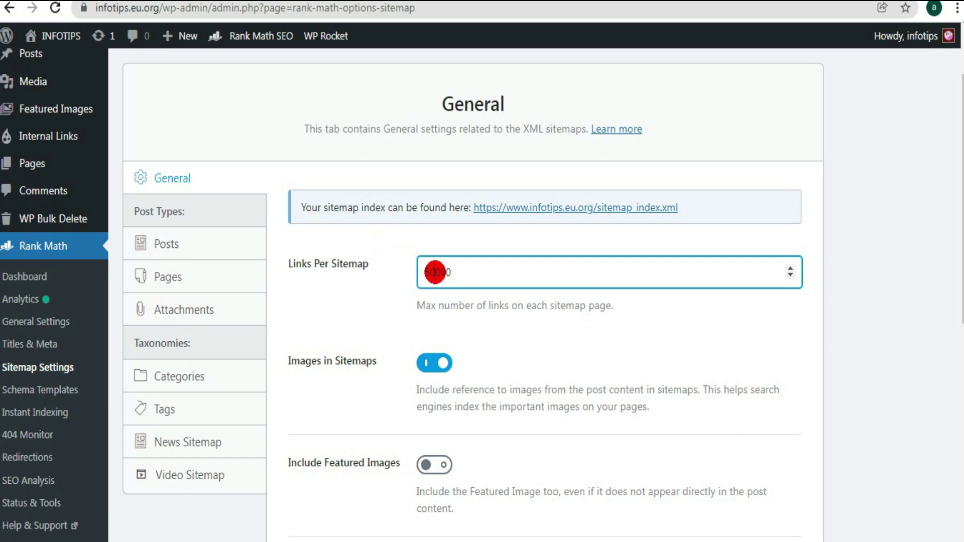
left_click_drag(435, 272, 421, 276)
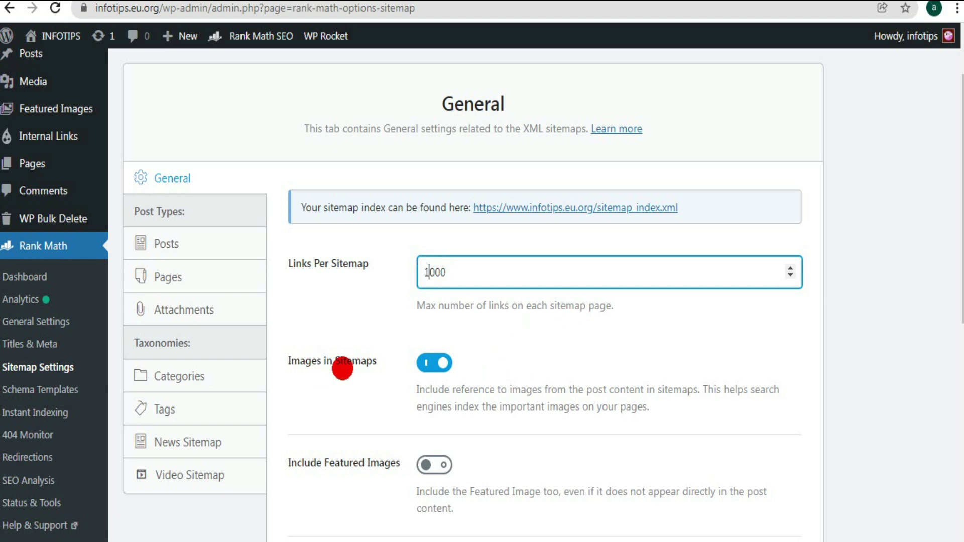
Step: Review the general sitemap options for images, featured images, excluded posts and terms, and pinging search engines
scroll(960, 273, "down", 3)
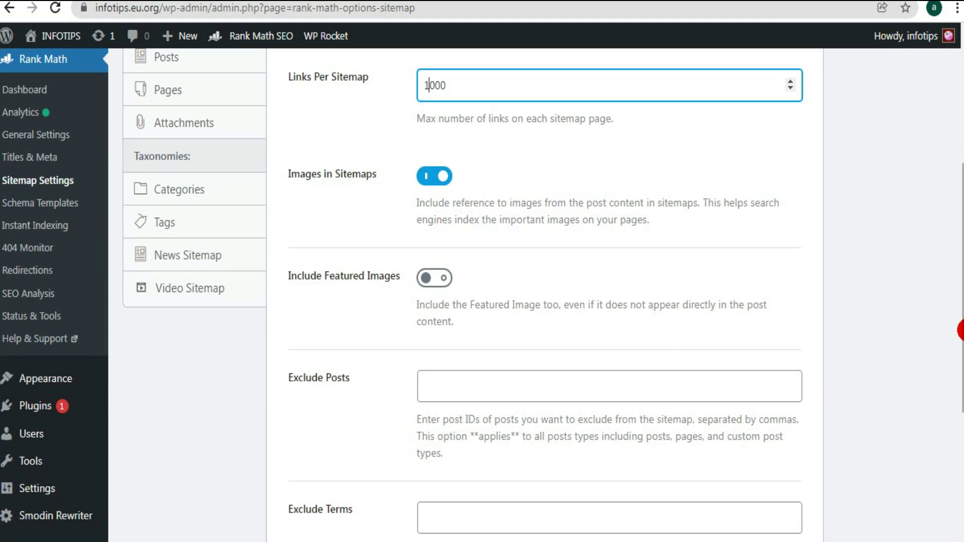
scroll(959, 347, "down", 3)
left_click_drag(963, 346, 963, 351)
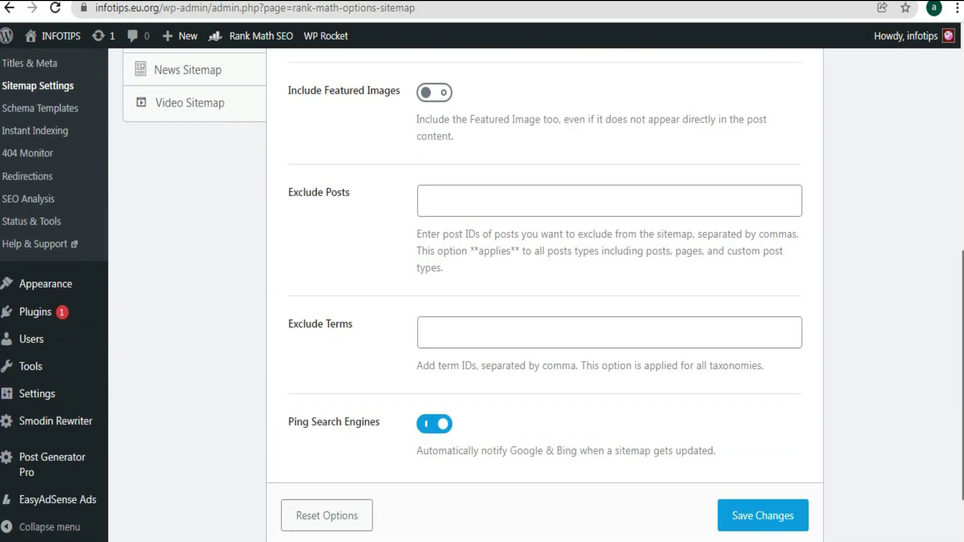
scroll(569, 447, "down", 1)
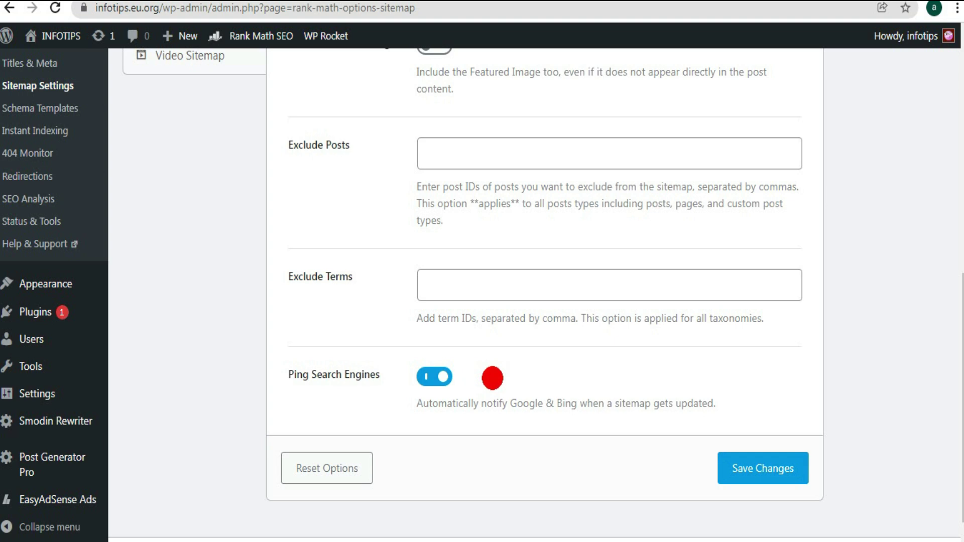
Step: Open the site's sitemap_index.xml, and switch to Google Search Console to view the submitted sitemaps
left_click_drag(951, 372, 947, 205)
left_click(572, 172)
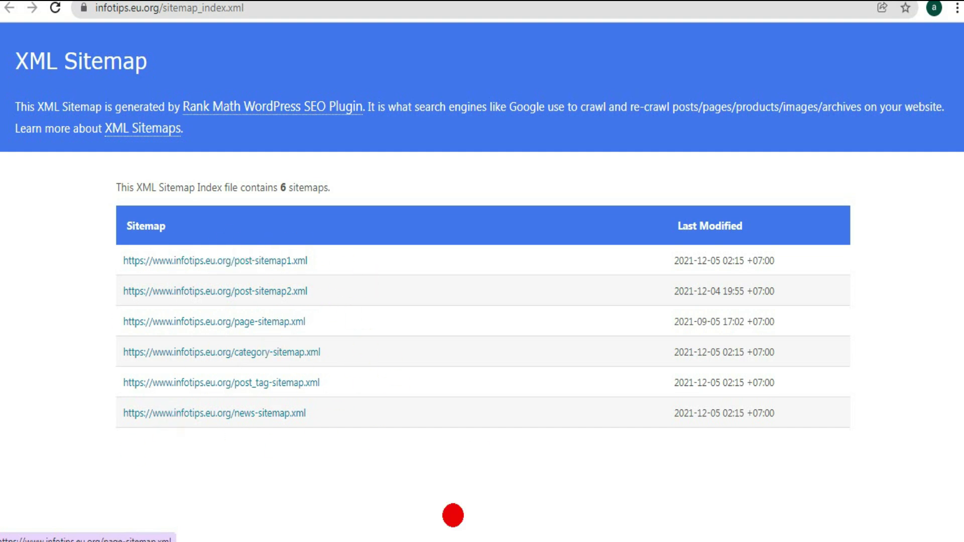
left_click(331, 0)
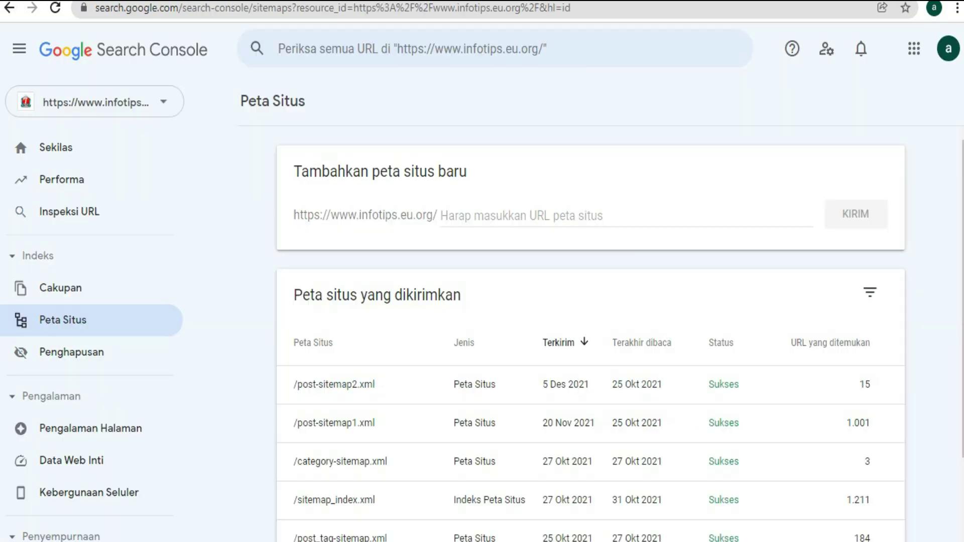
scroll(947, 183, "down", 2)
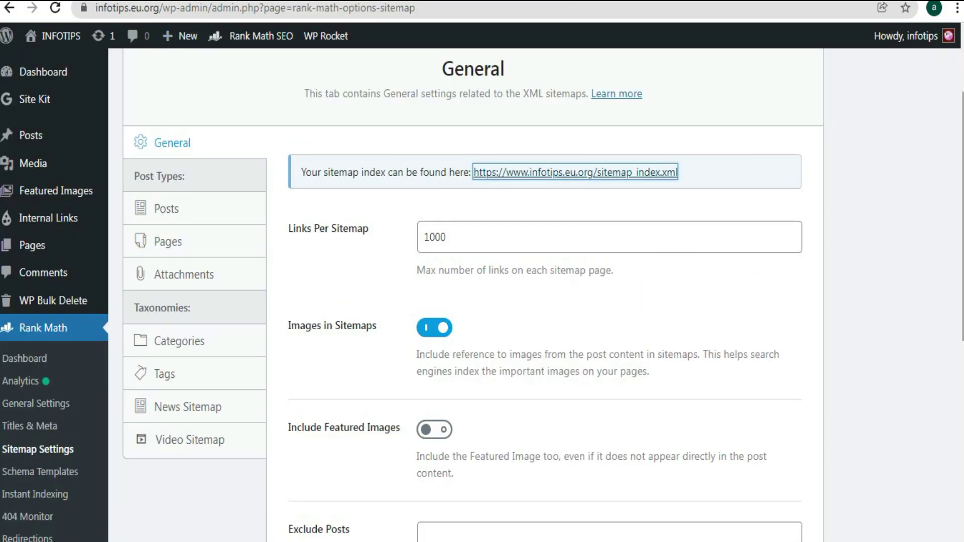
Step: Return to Rank Math's sitemap settings and review the Posts and Pages sitemap options
scroll(959, 269, "down", 2)
scroll(959, 270, "up", 3)
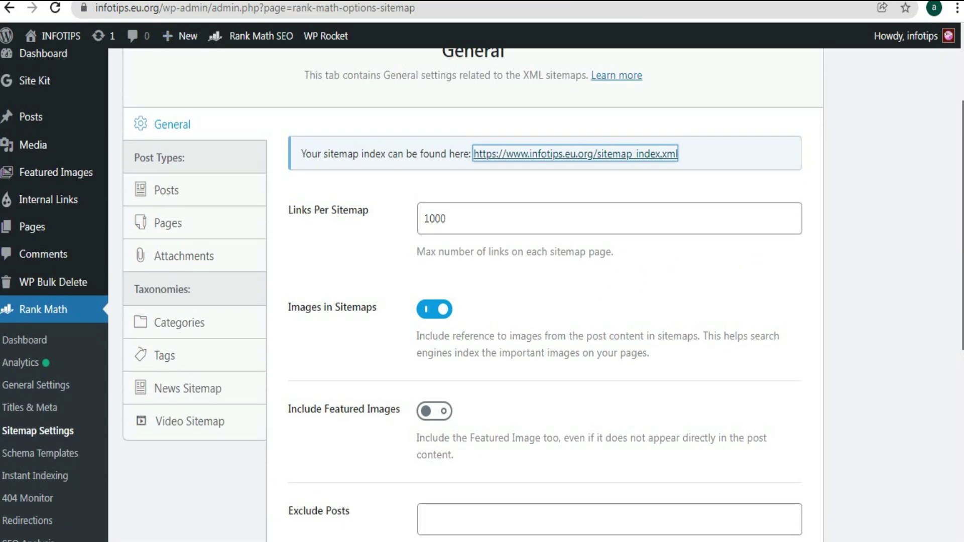
left_click(165, 241)
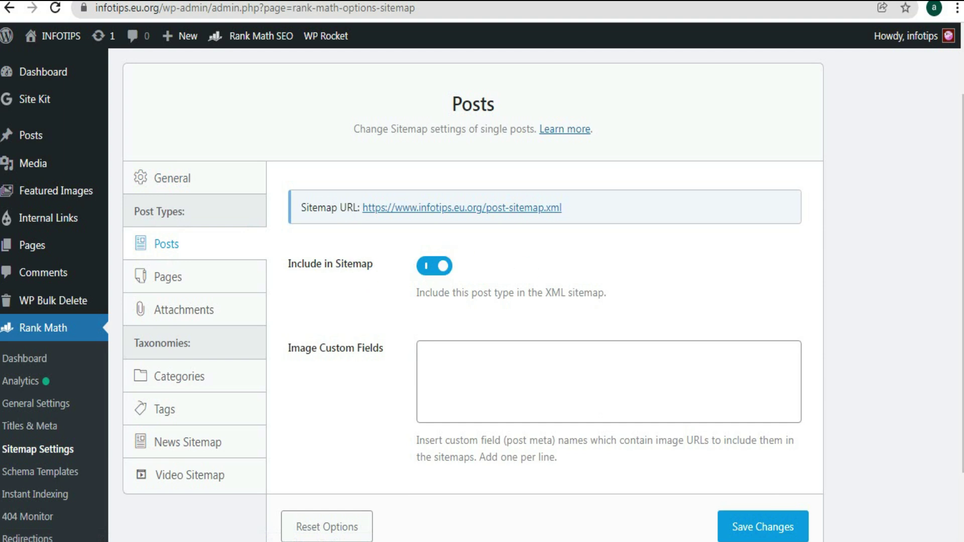
scroll(961, 308, "down", 2)
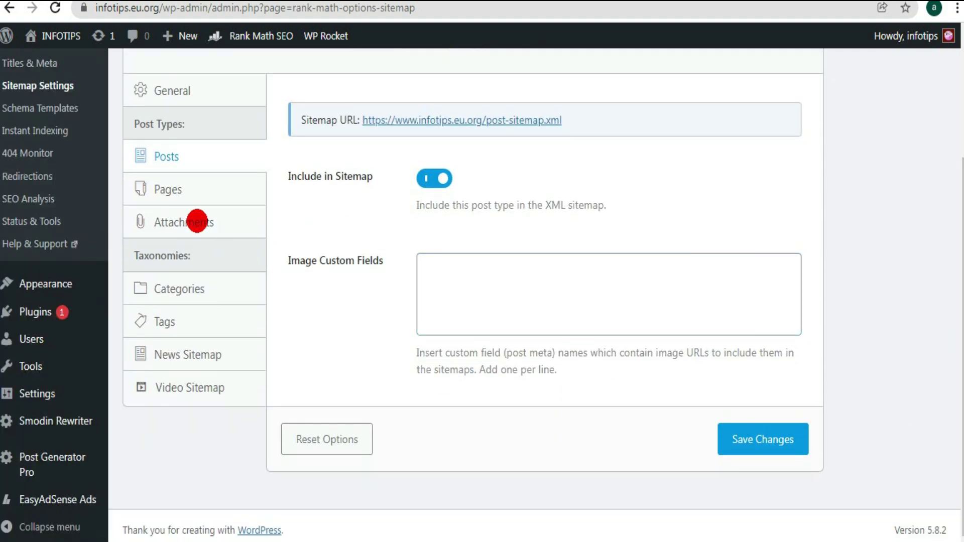
left_click(175, 190)
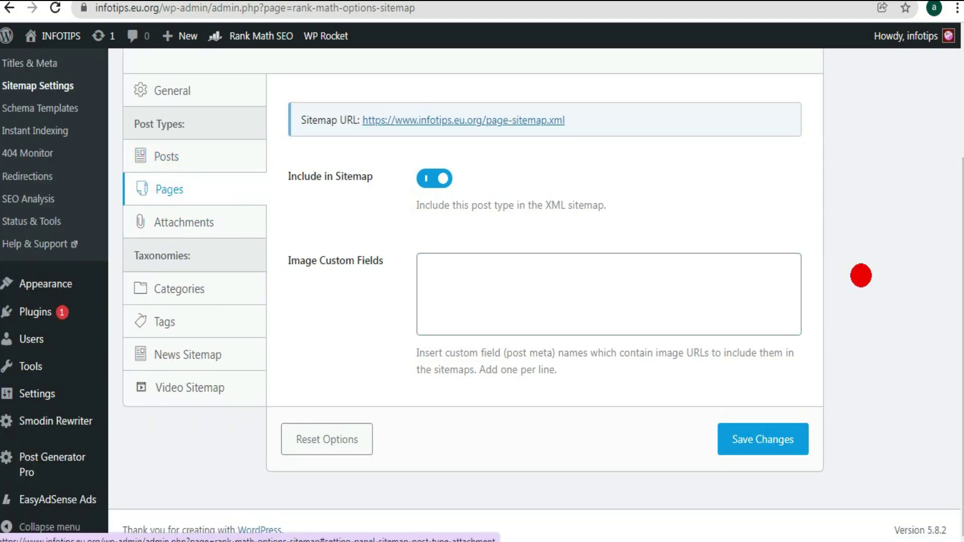
scroll(961, 228, "up", 2)
scroll(962, 228, "down", 1)
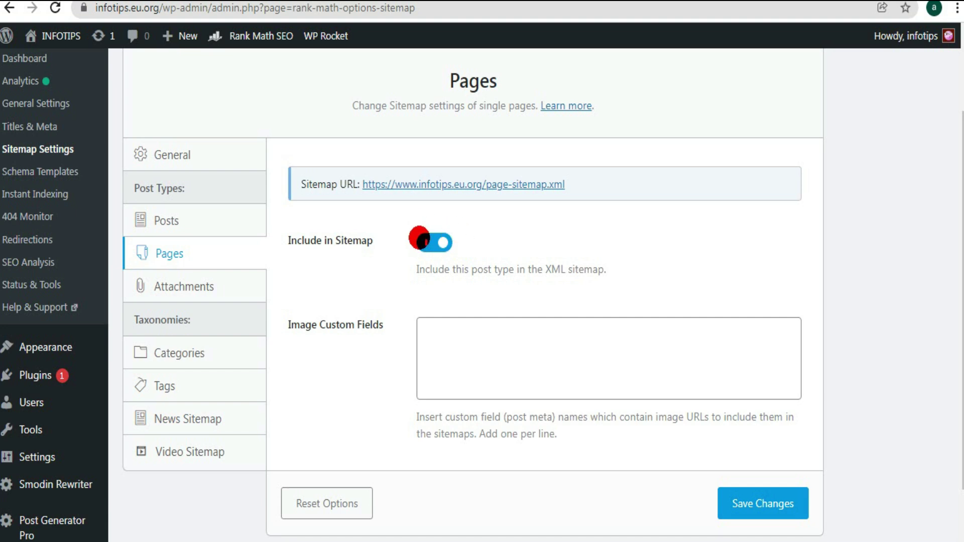
Step: Review the Attachments, Categories and Tags sitemap options, including whether empty terms are included
left_click(181, 281)
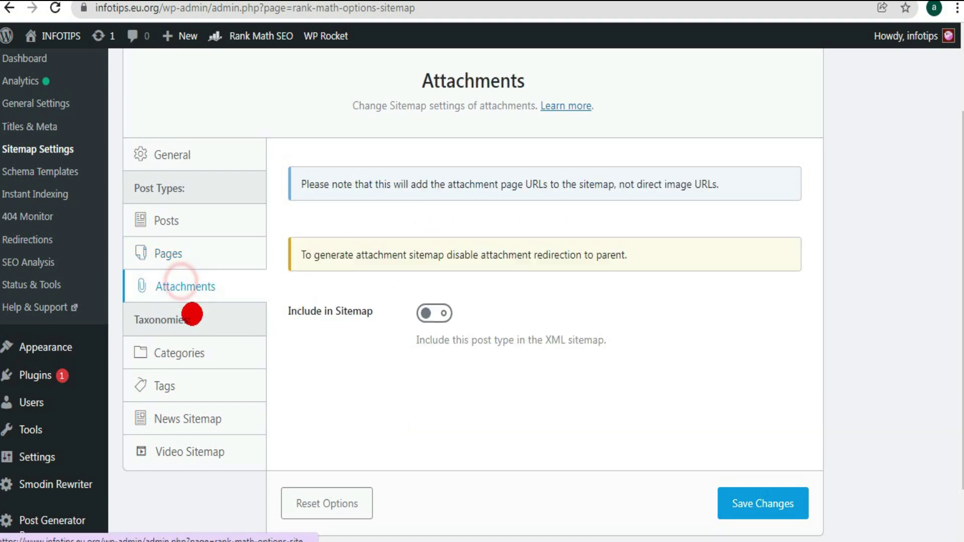
left_click(182, 349)
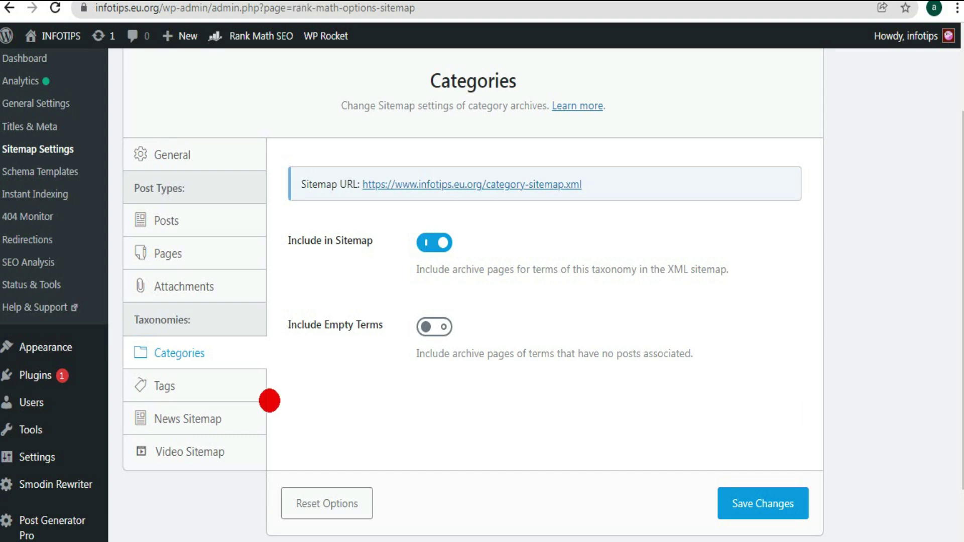
left_click(202, 381)
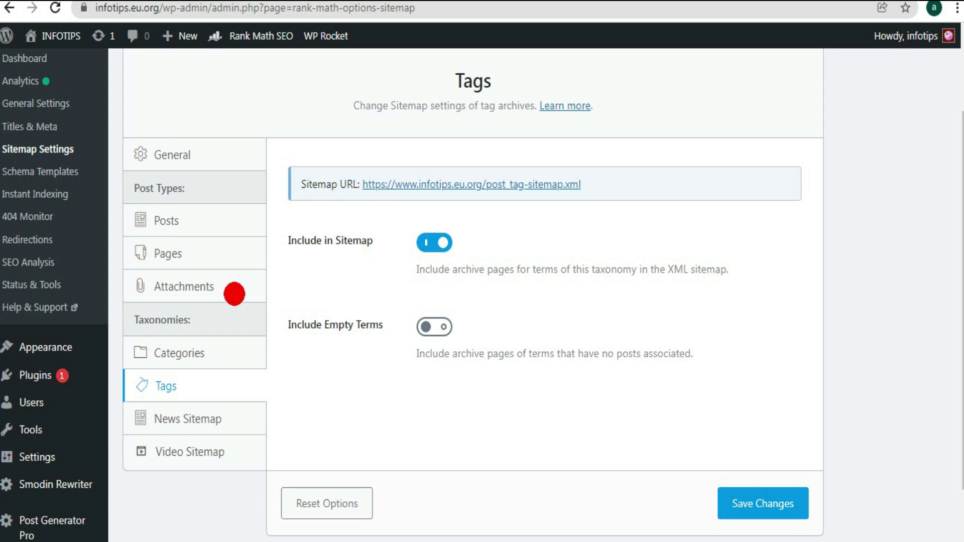
left_click(209, 352)
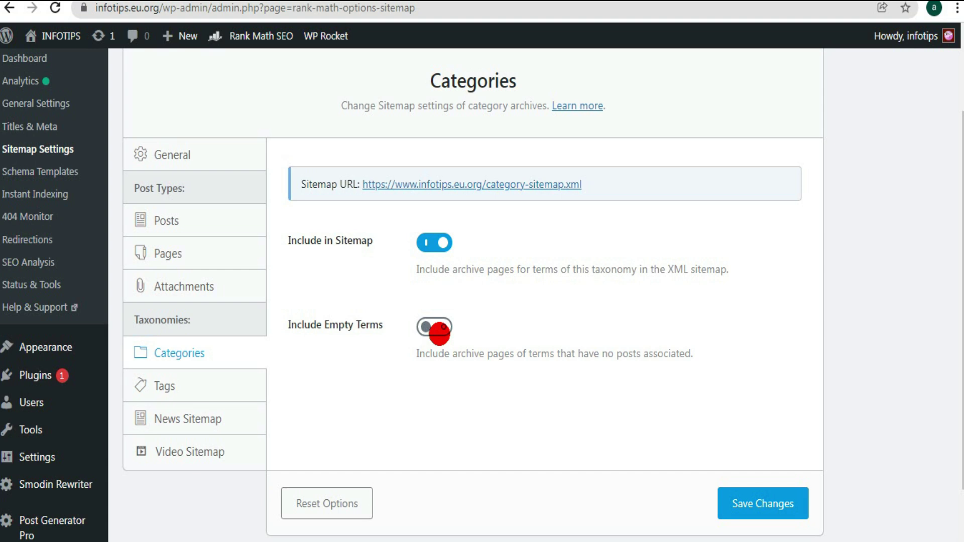
Step: Open the News Sitemap settings, and switch to Google Search Console to inspect news-sitemap.xml within sitemap_index.xml
left_click(210, 421)
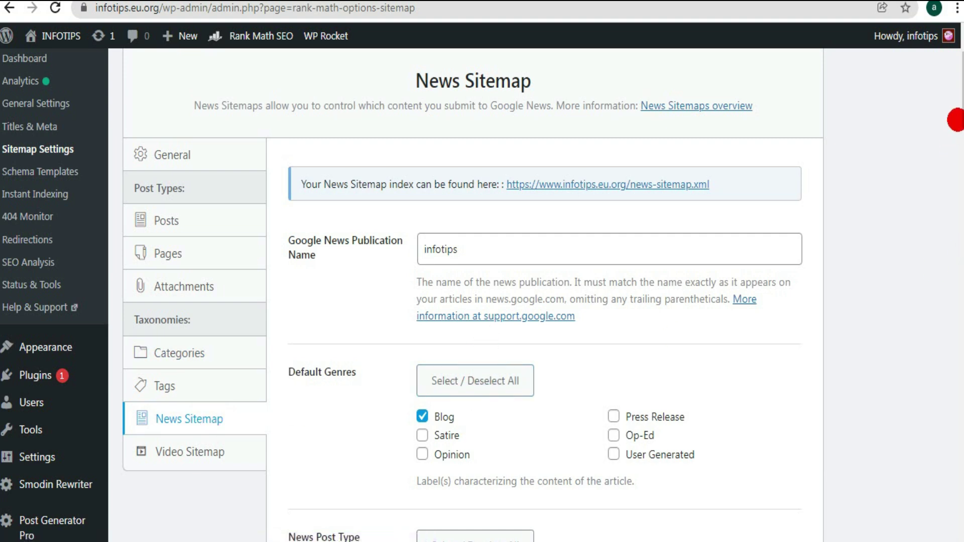
scroll(957, 116, "down", 3)
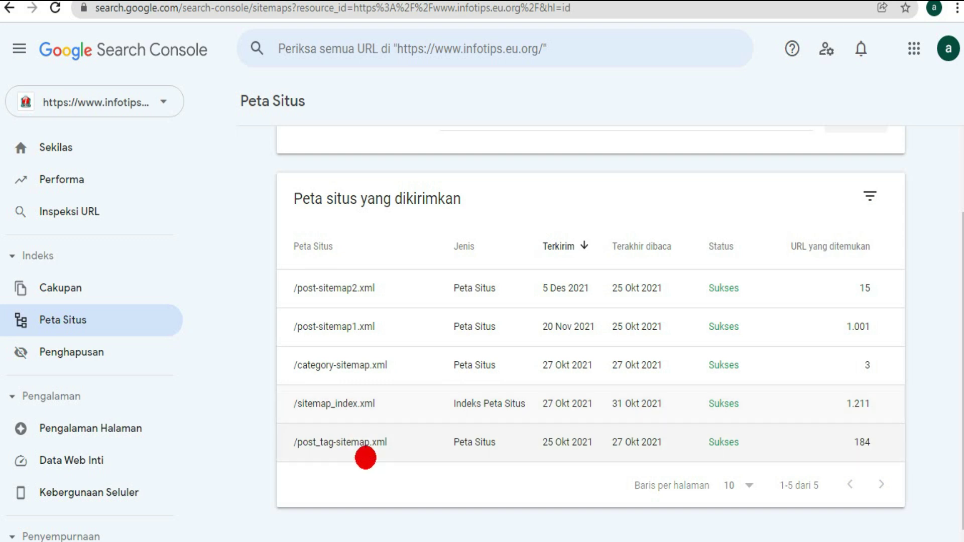
left_click(393, 402)
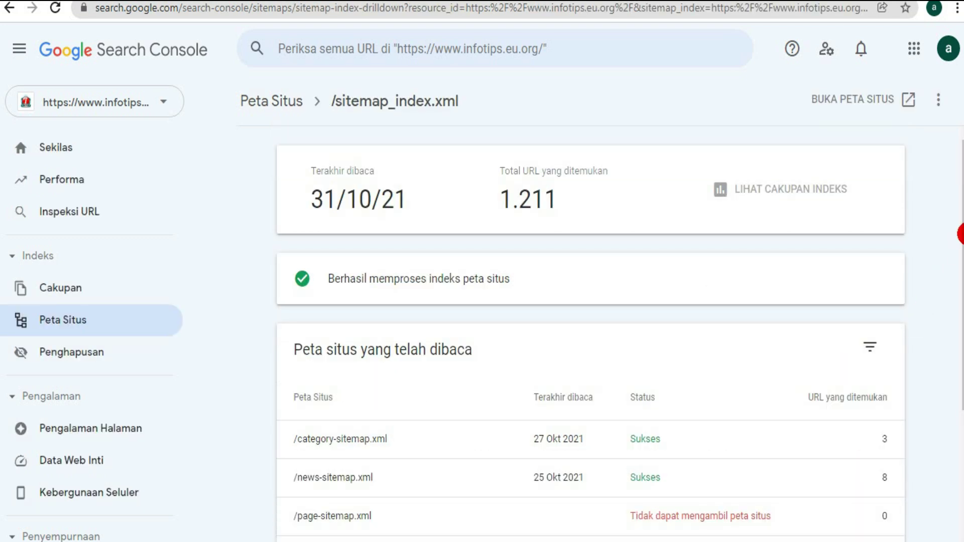
scroll(441, 302, "down", 4)
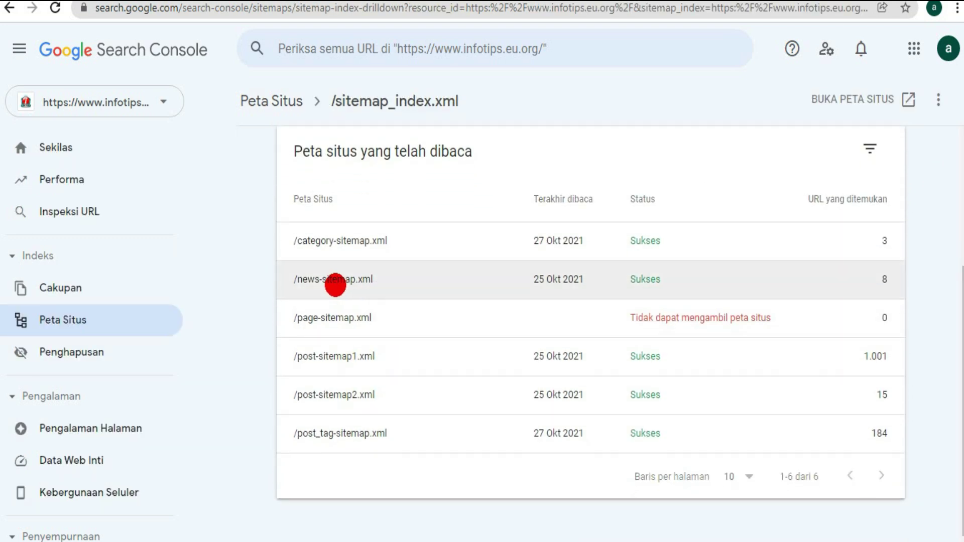
left_click(370, 285)
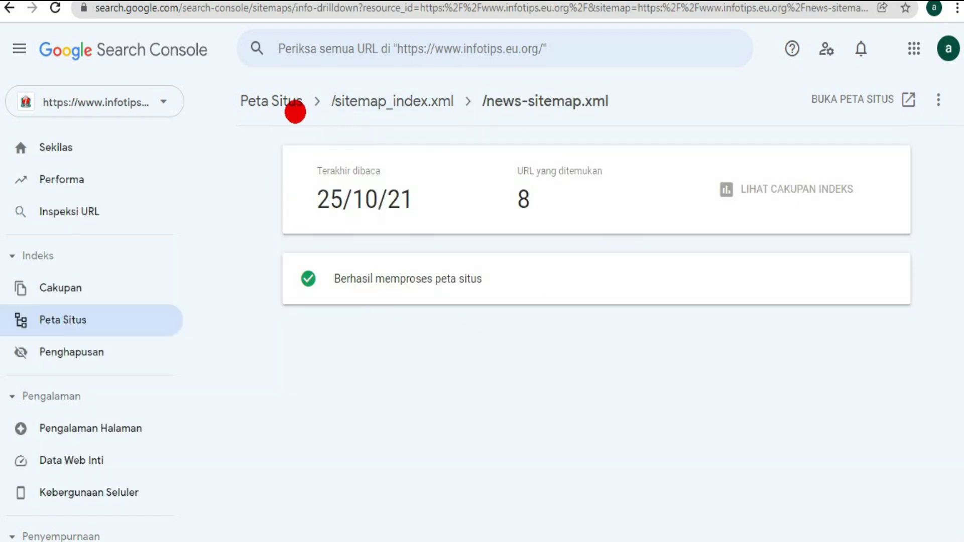
Step: Go back to the submitted sitemaps list and view the sitemaps listed under sitemap_index.xml again
left_click(290, 106)
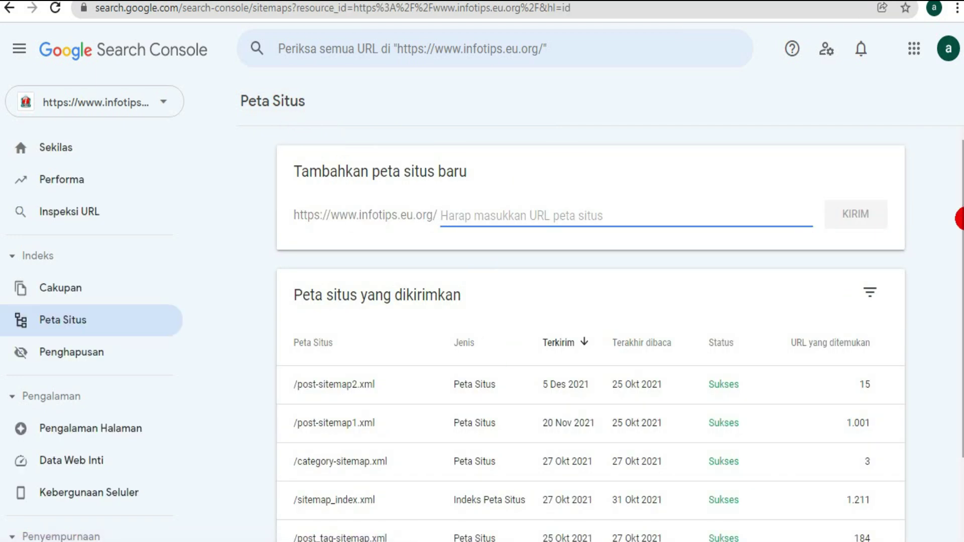
scroll(960, 218, "down", 2)
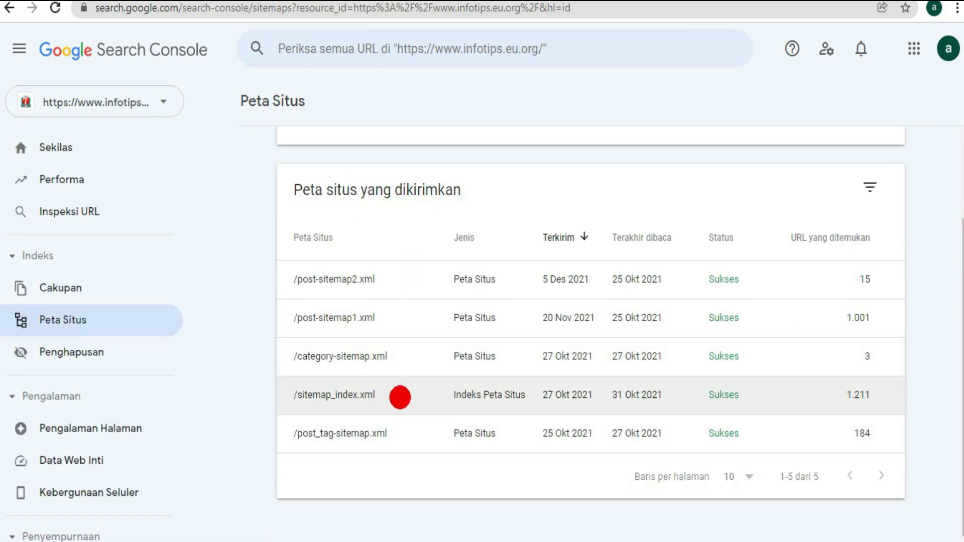
left_click(400, 397)
scroll(960, 300, "down", 3)
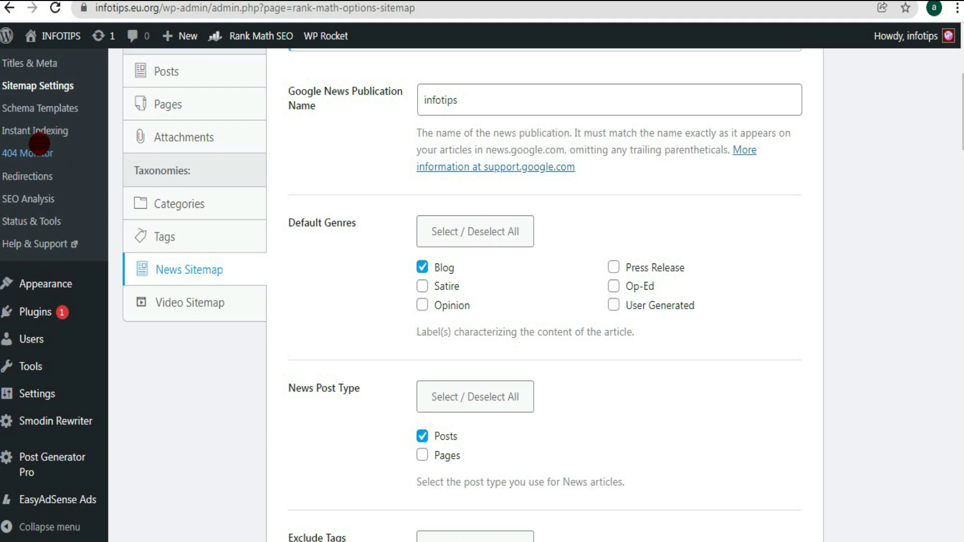
Step: Return to Rank Math's News Sitemap settings and review the publication name, default genres, news post type and excluded tags
mouse_move(960, 128)
left_mouse_down()
mouse_move(962, 110)
mouse_move(962, 127)
left_mouse_up()
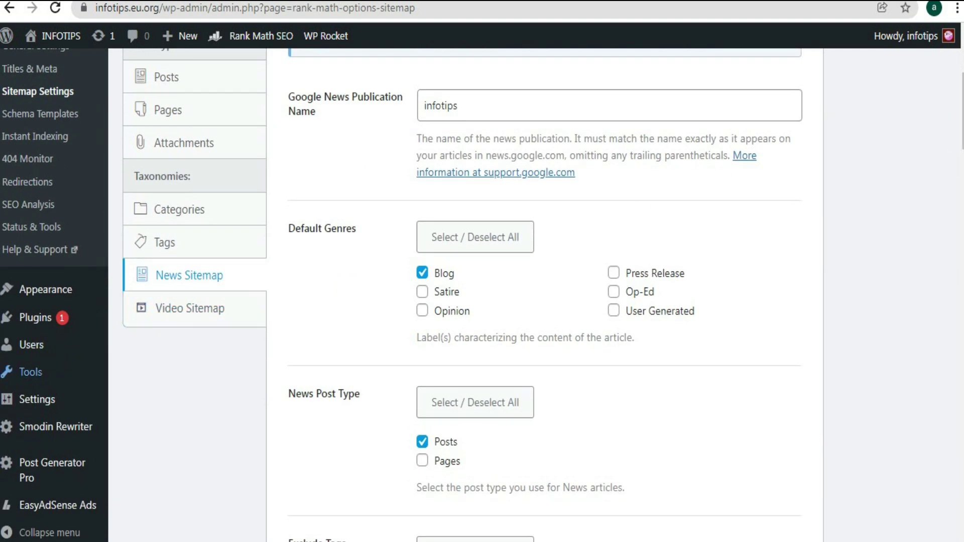
scroll(662, 85, "up", 3)
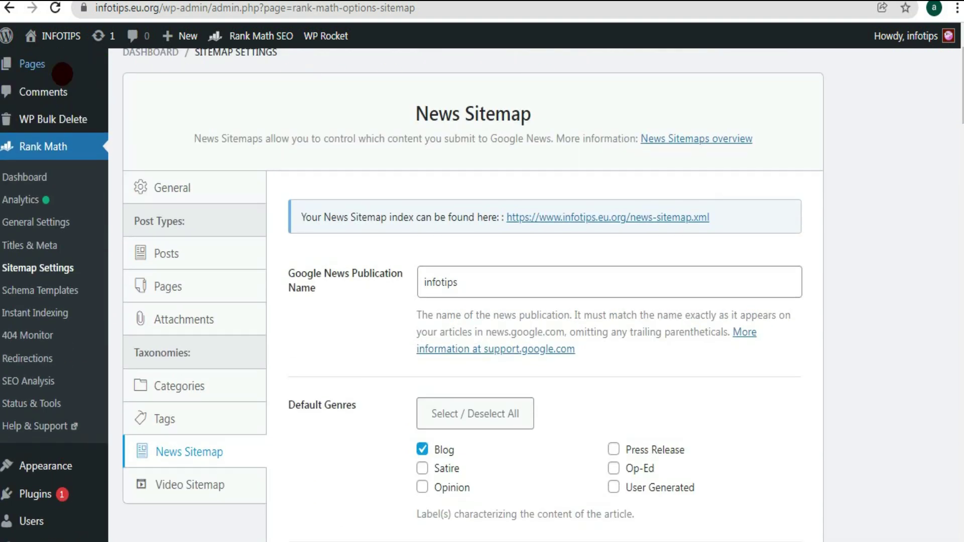
mouse_move(30, 74)
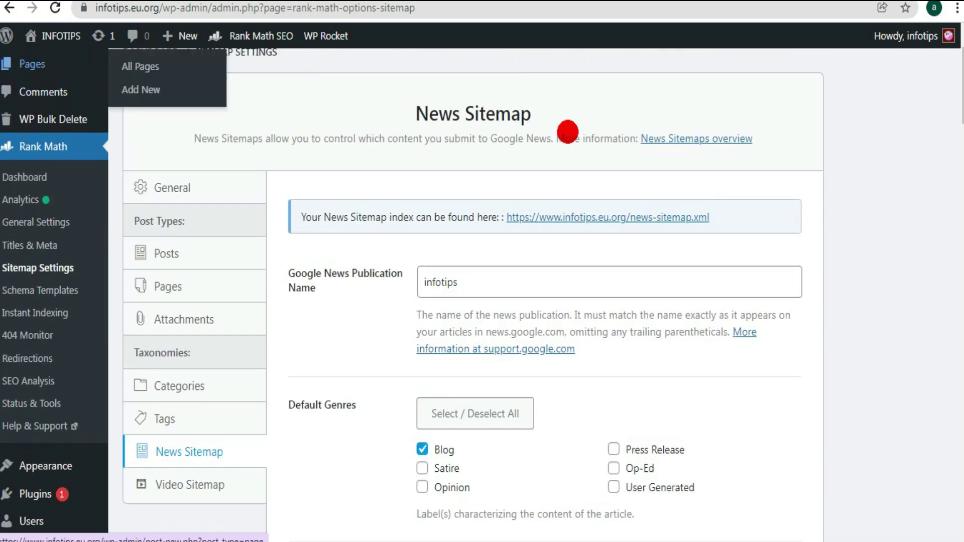
left_click_drag(961, 85, 962, 132)
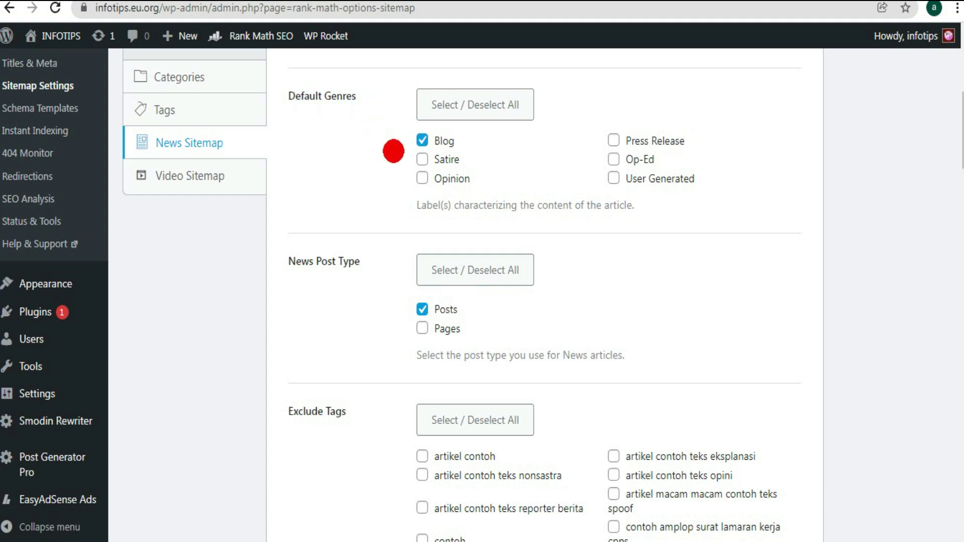
scroll(960, 143, "down", 15)
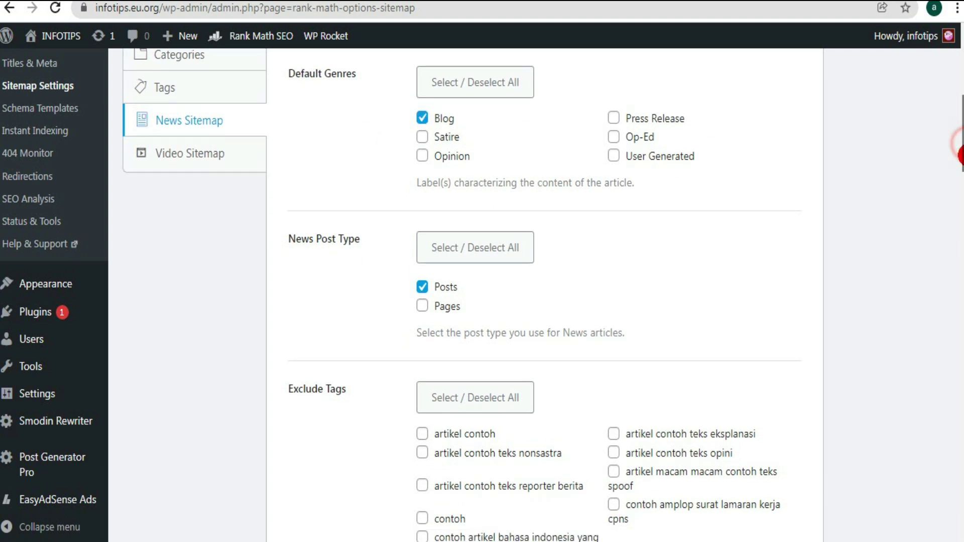
scroll(545, 297, "down", 20)
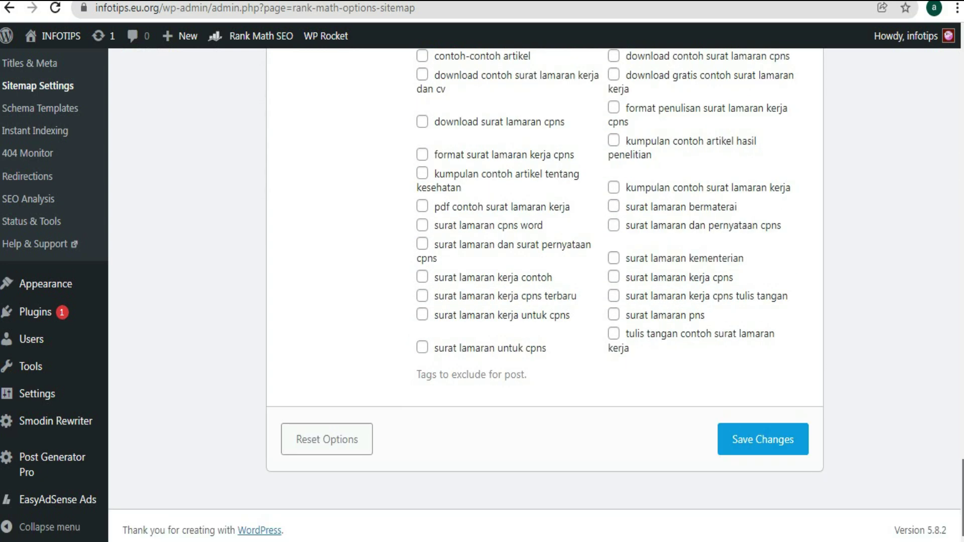
Step: Open the Video Sitemap settings and review the sitemap link, Hide Sitemap and Video Post Type options
scroll(951, 237, "up", 20)
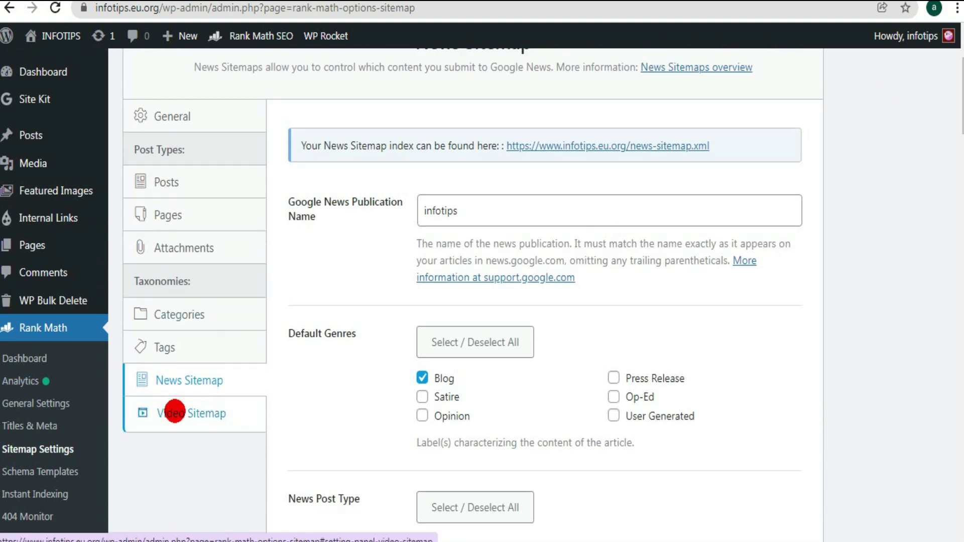
left_click(175, 411)
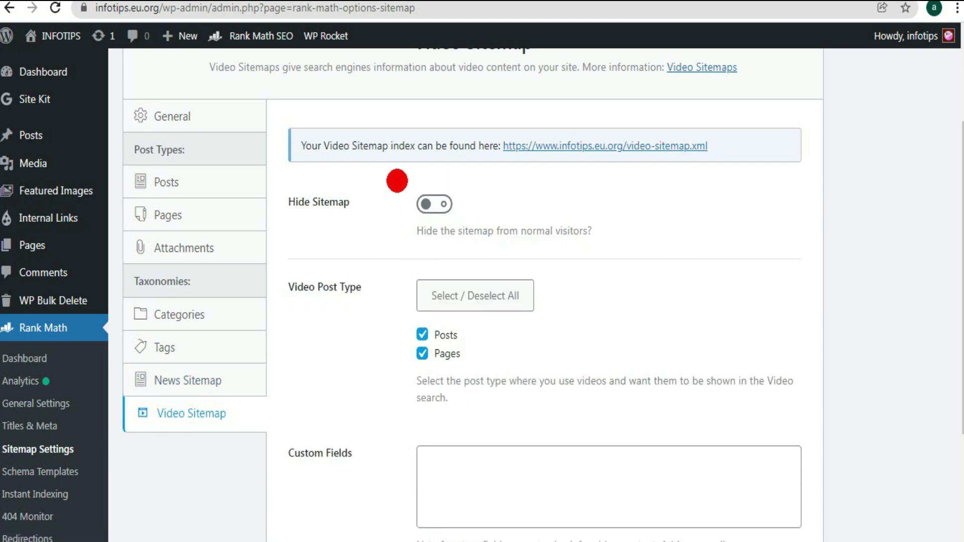
left_click_drag(960, 235, 941, 151)
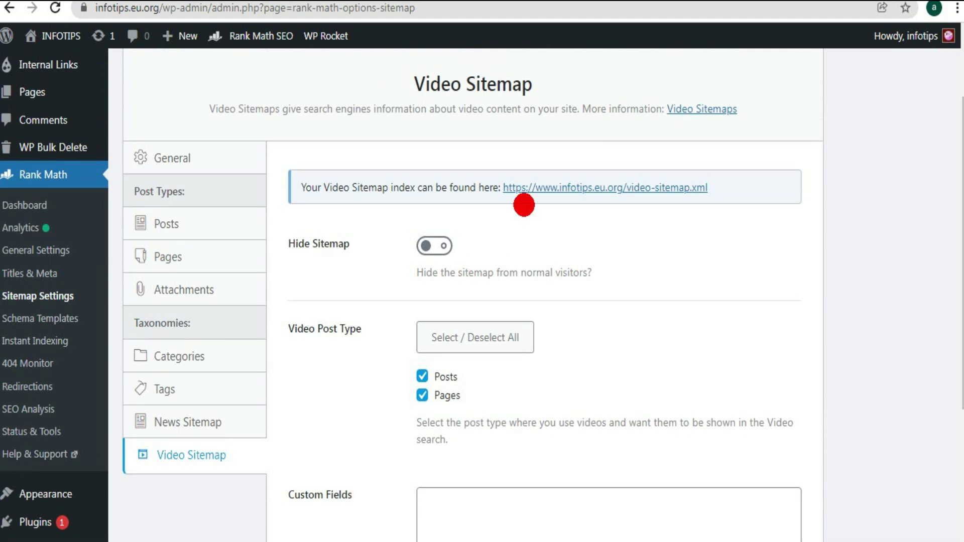
Step: Start a new schema template, browse the Schema Generator's catalog of schema types, and leave it without using any, returning to the Schemas list
left_click(32, 322)
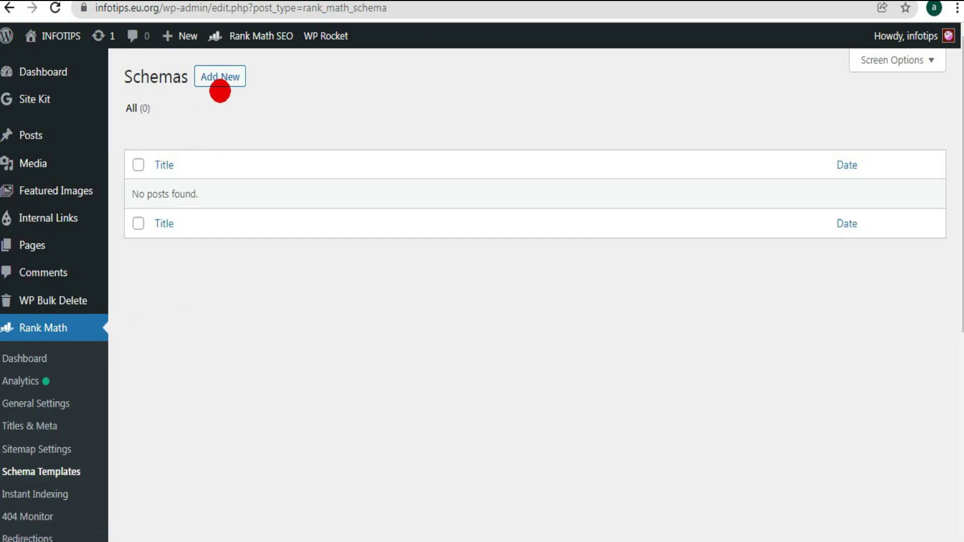
left_click(207, 78)
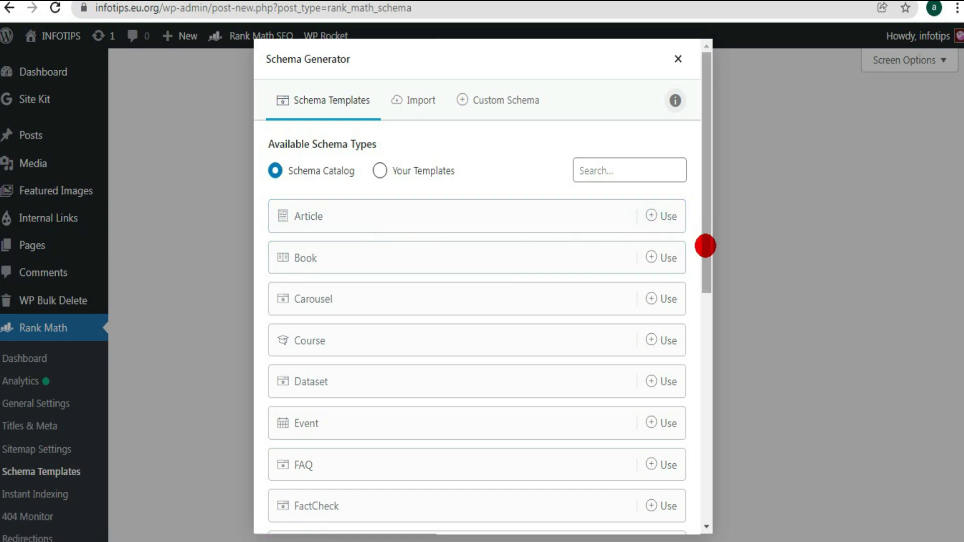
left_click_drag(703, 243, 710, 459)
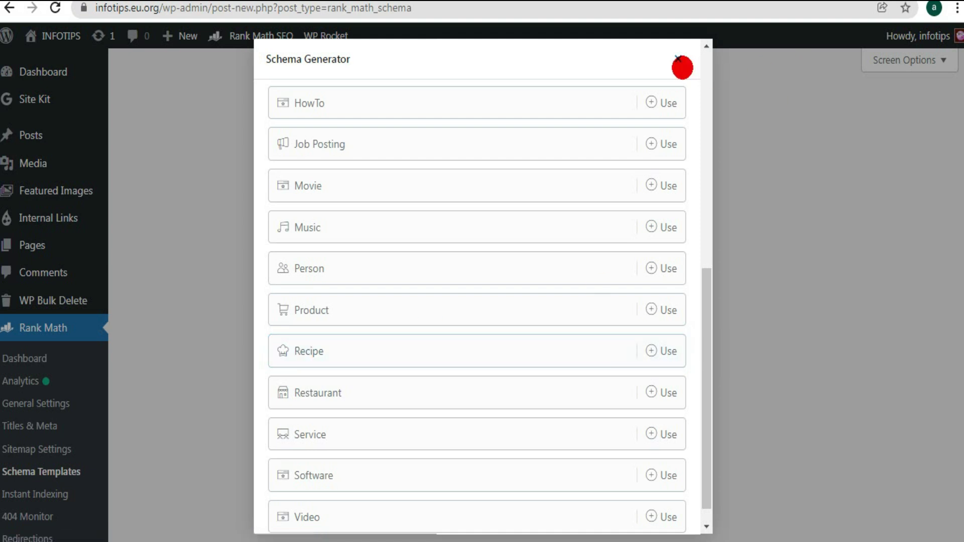
left_click(676, 59)
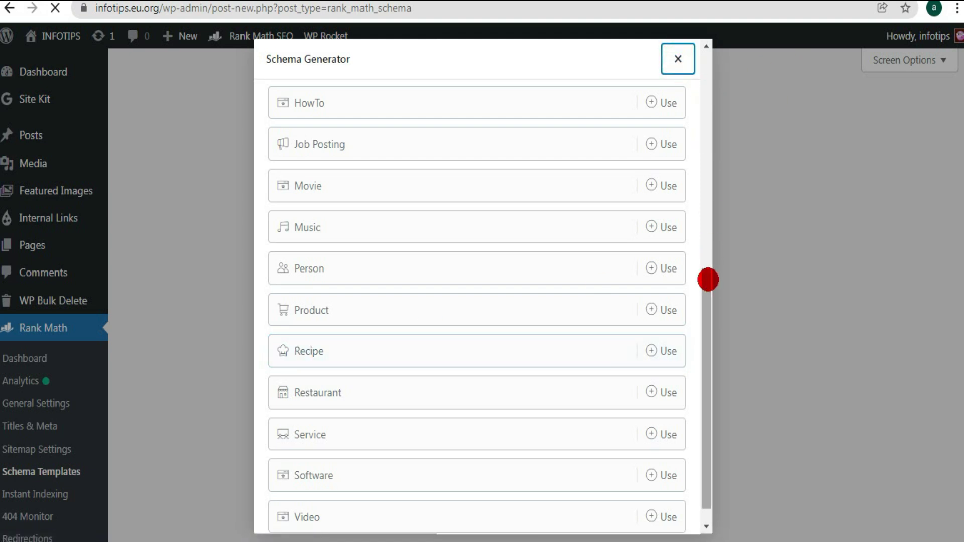
left_click_drag(707, 303, 695, 239)
left_click(591, 298)
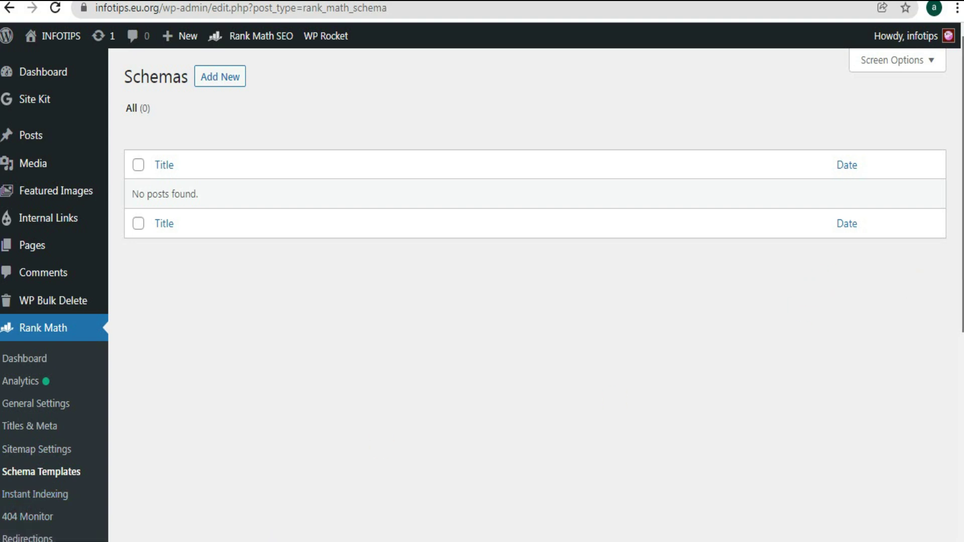
Step: Open the Instant Indexing console to view its URL box, API actions and remaining quotas
scroll(960, 333, "down", 3)
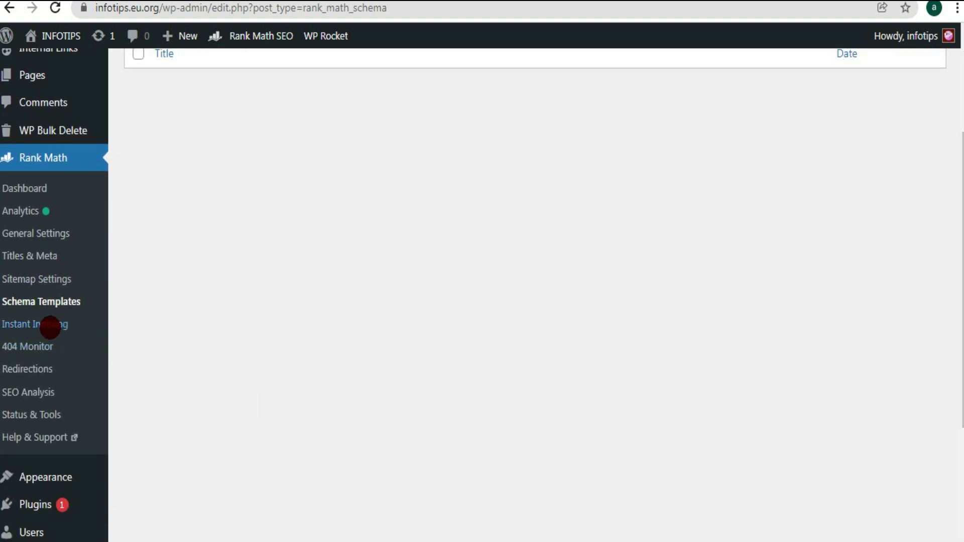
left_click(40, 324)
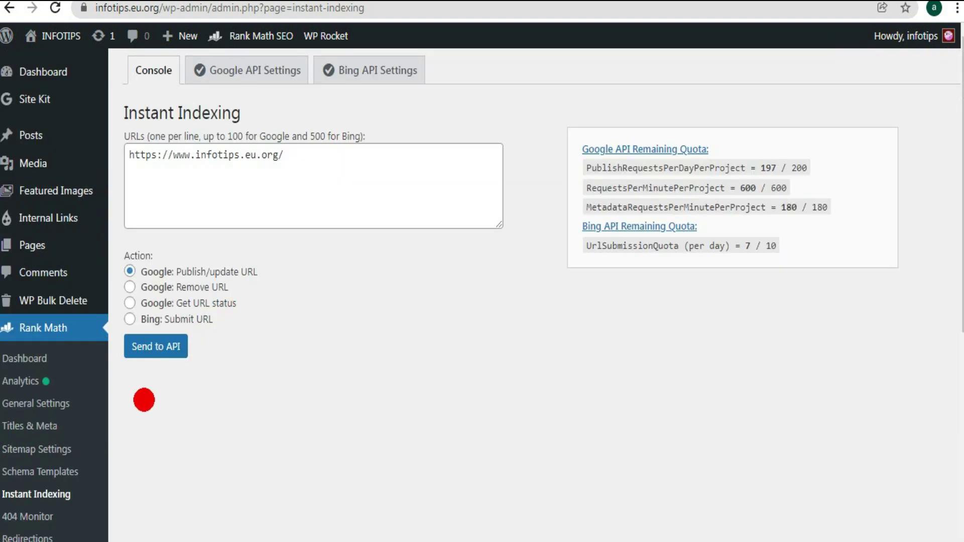
Step: Review the logged URIs in the 404 Monitor, and view the Redirections list
left_click_drag(959, 312, 959, 407)
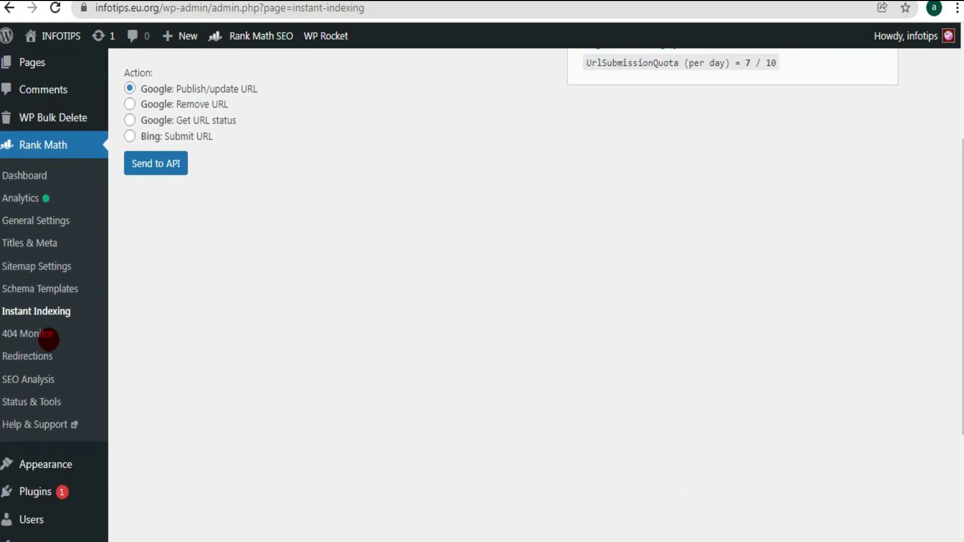
left_click(21, 334)
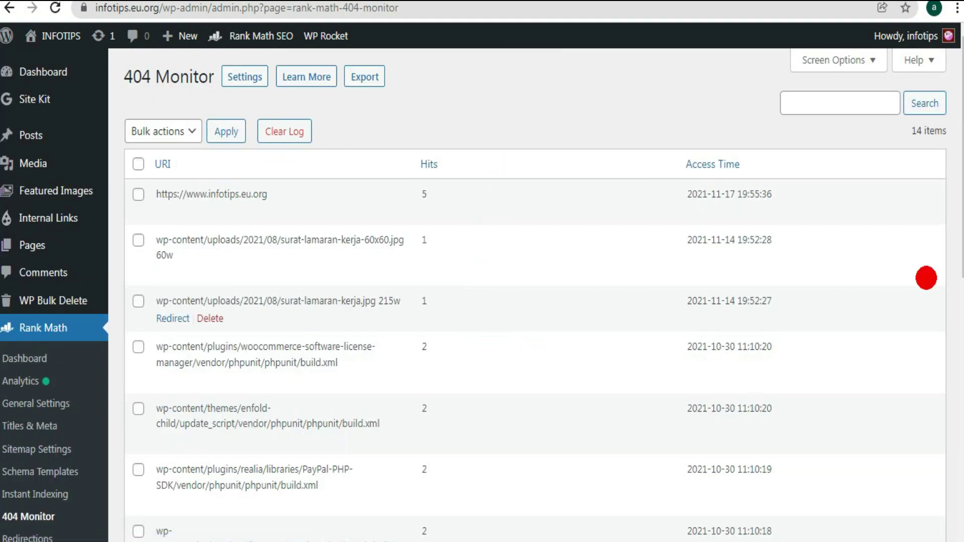
left_click_drag(960, 152, 957, 328)
left_click(29, 246)
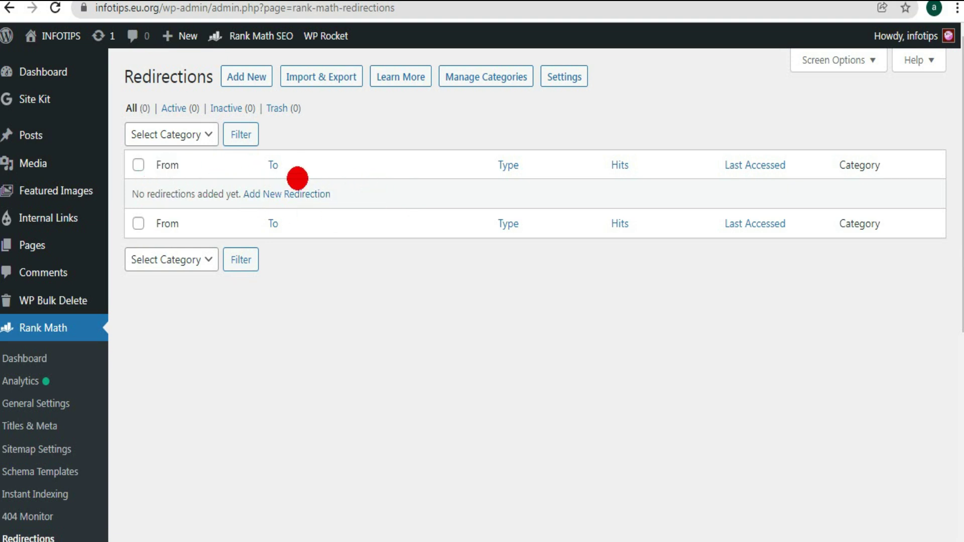
scroll(721, 412, "down", 3)
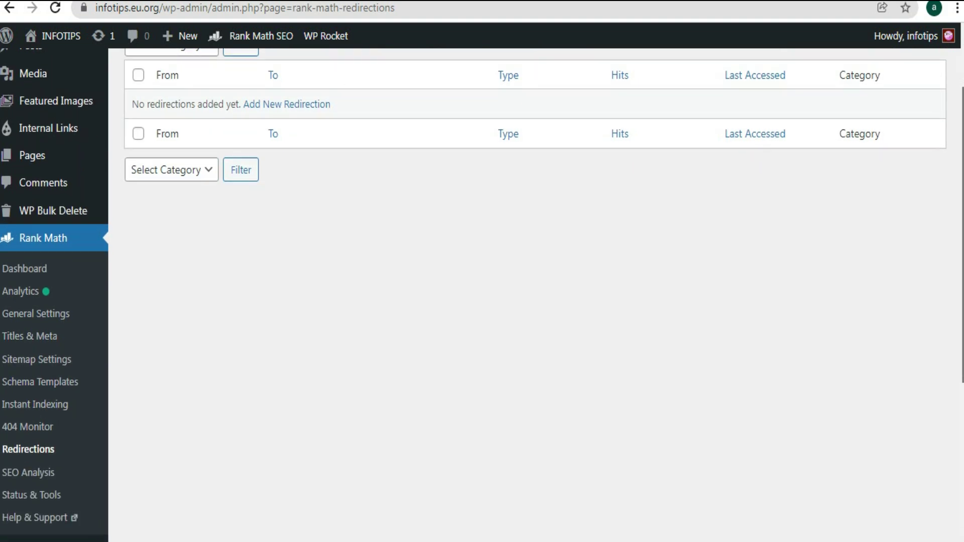
Step: Review the SEO Analysis report, and view the Version Control and Import & Export sections of Status & Tools
left_click(34, 431)
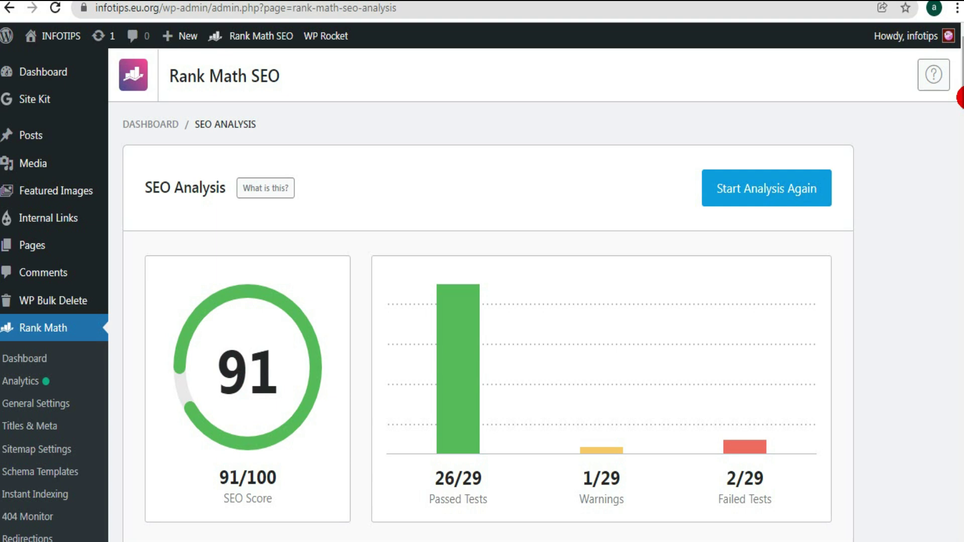
left_click_drag(960, 98, 959, 486)
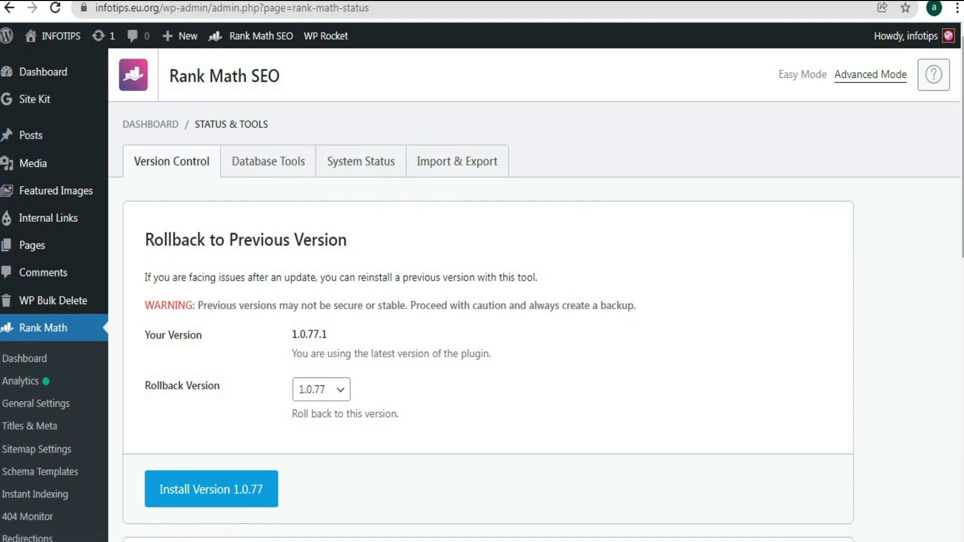
left_click_drag(960, 162, 960, 250)
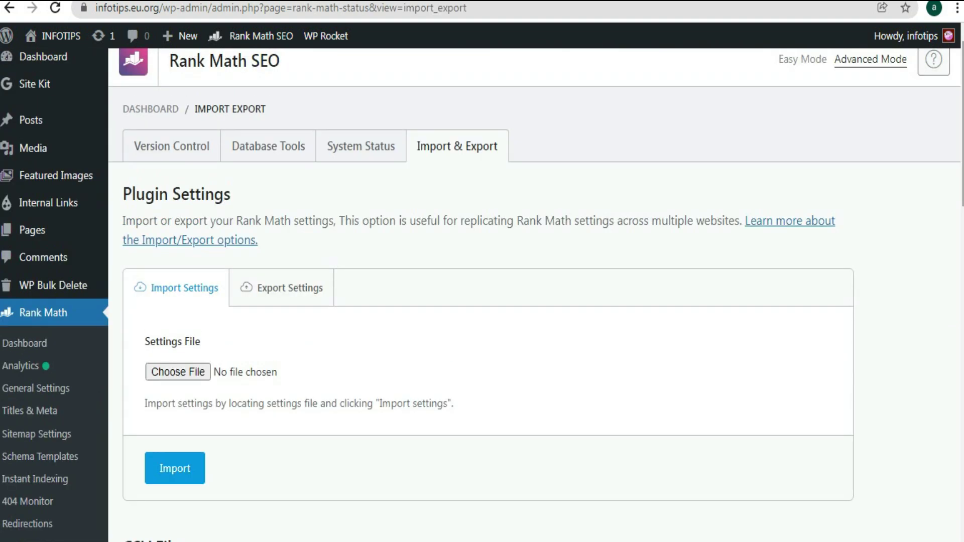